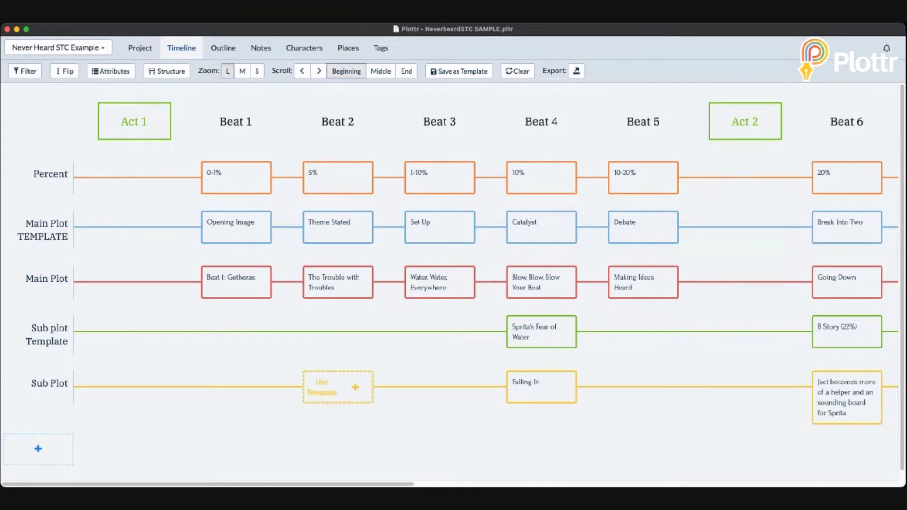
Look over the whole timeline from Act 1 through Beat 15, then return to its beginning.
scroll(486, 263, right, 3)
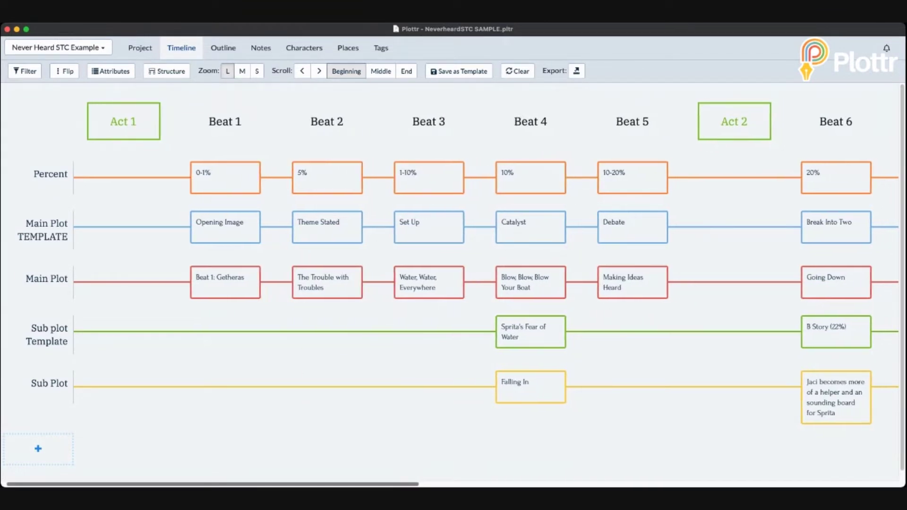
scroll(454, 293, right, 5)
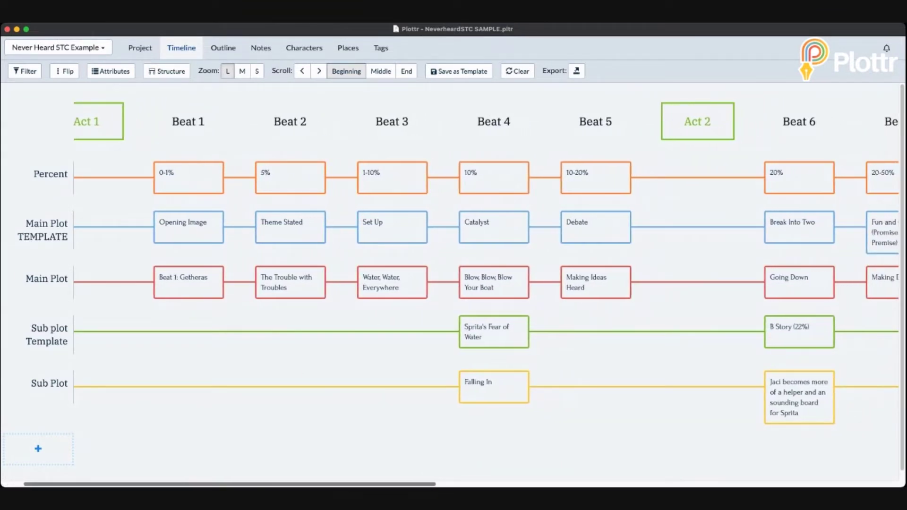
scroll(485, 295, right, 20)
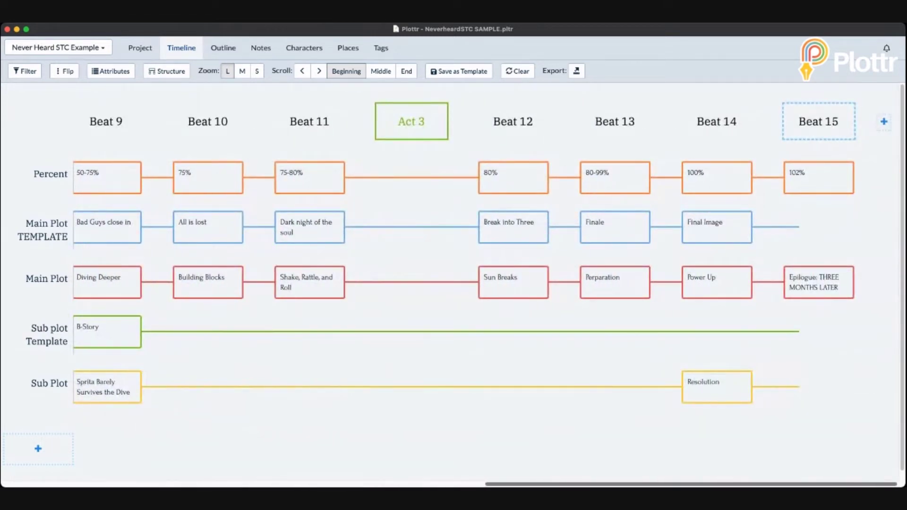
scroll(486, 294, left, 20)
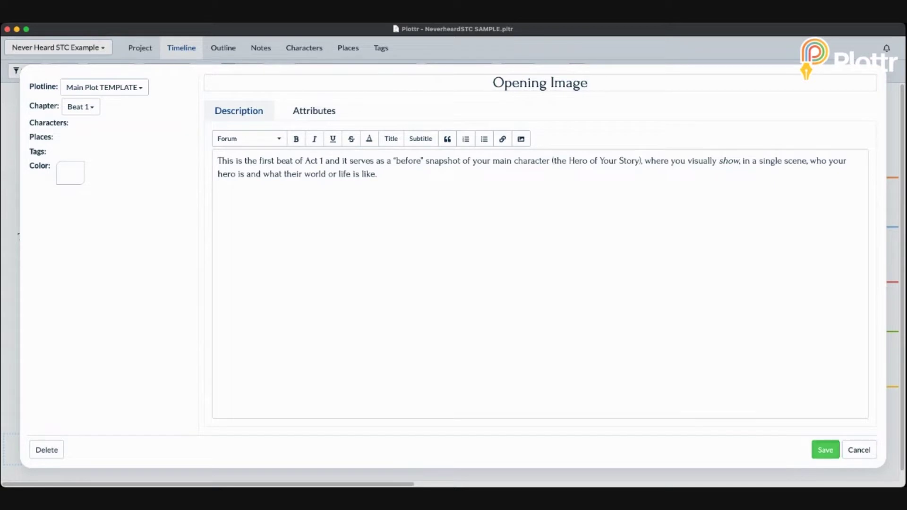
Read the Opening Image, Theme Stated and Set Up card descriptions on the Main Plot TEMPLATE line, closing each card.
key(Escape)
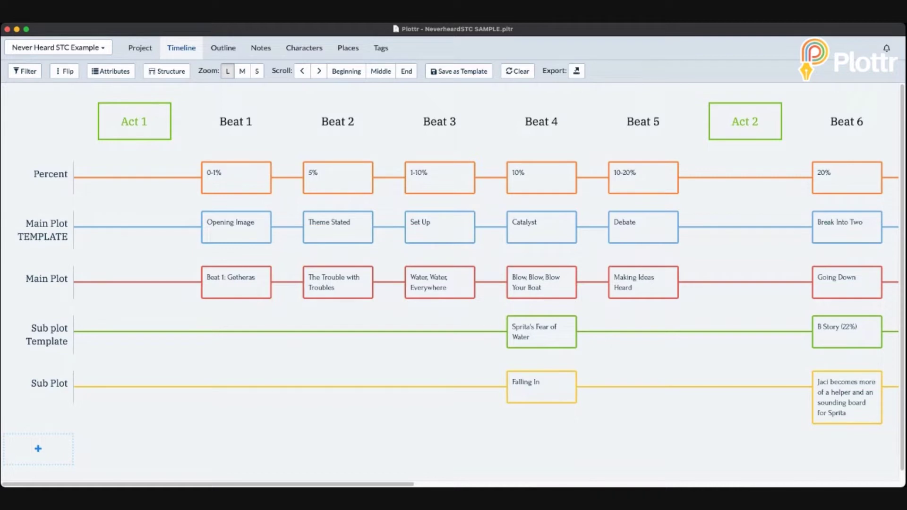
mouse_move(337, 228)
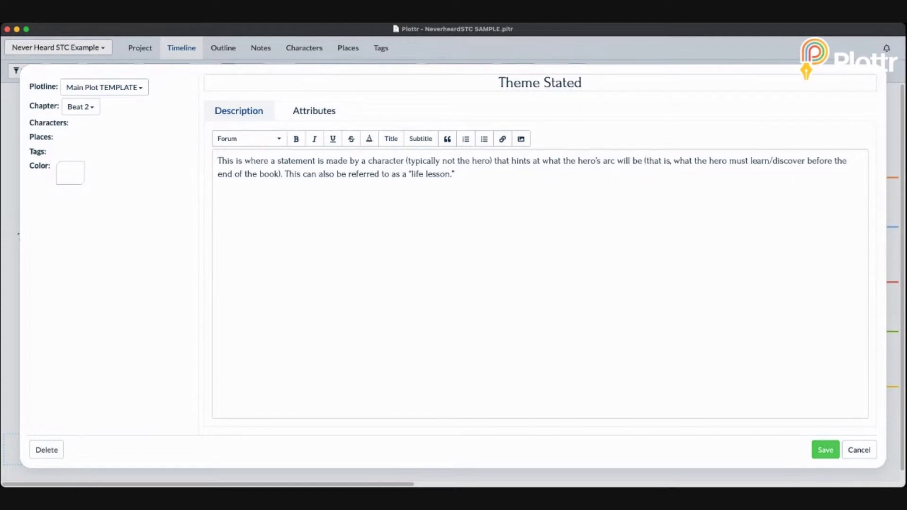
click(825, 450)
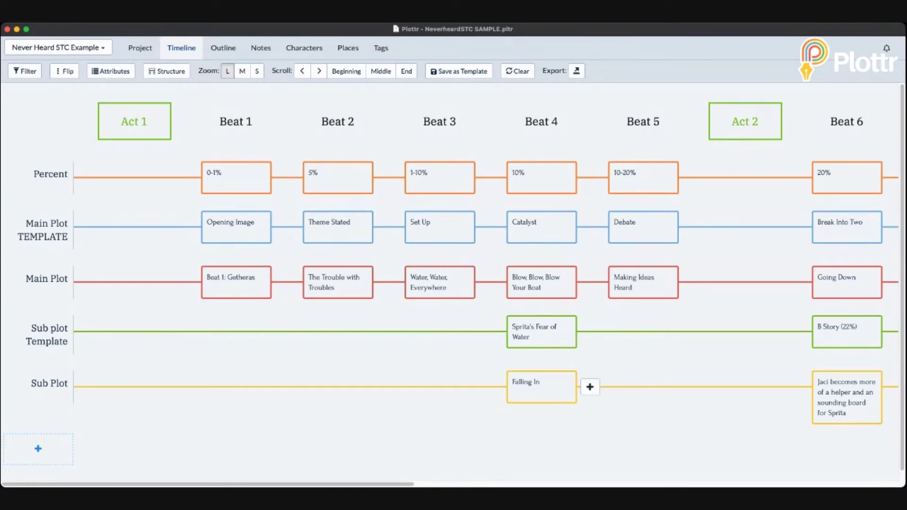
mouse_move(439, 229)
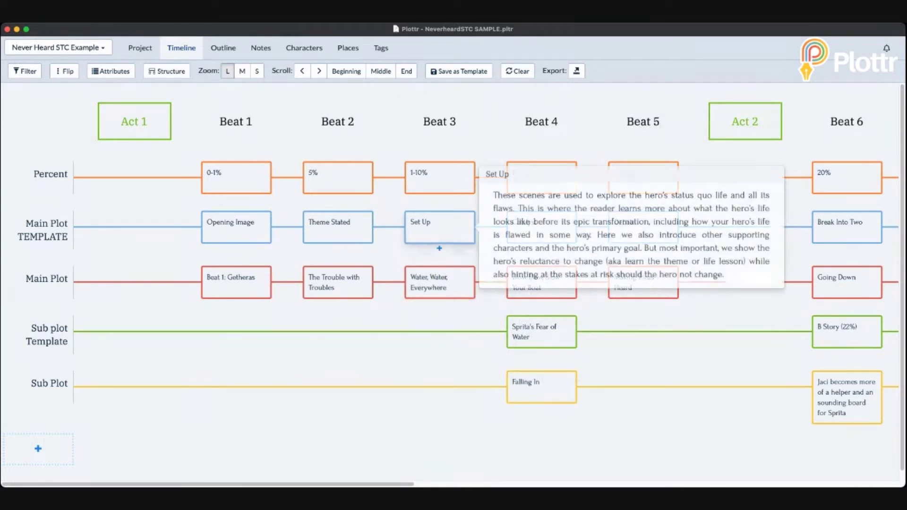
click(440, 229)
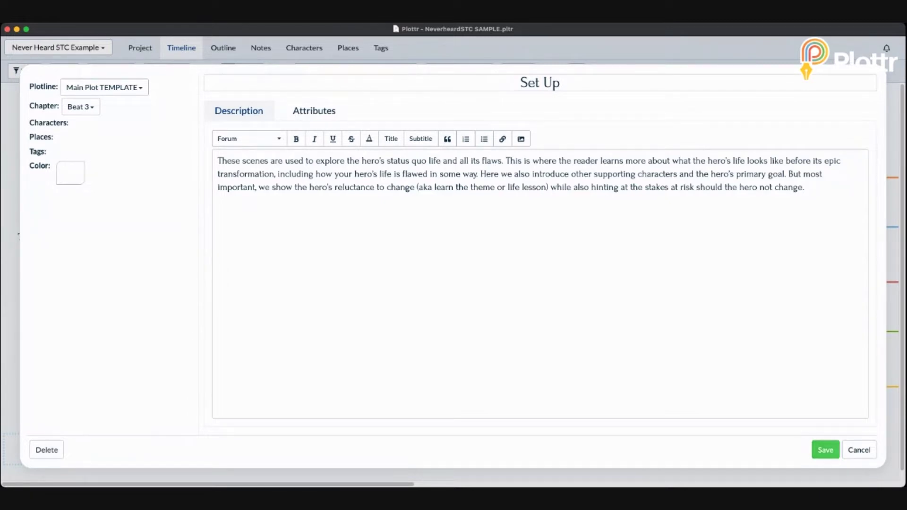
click(825, 450)
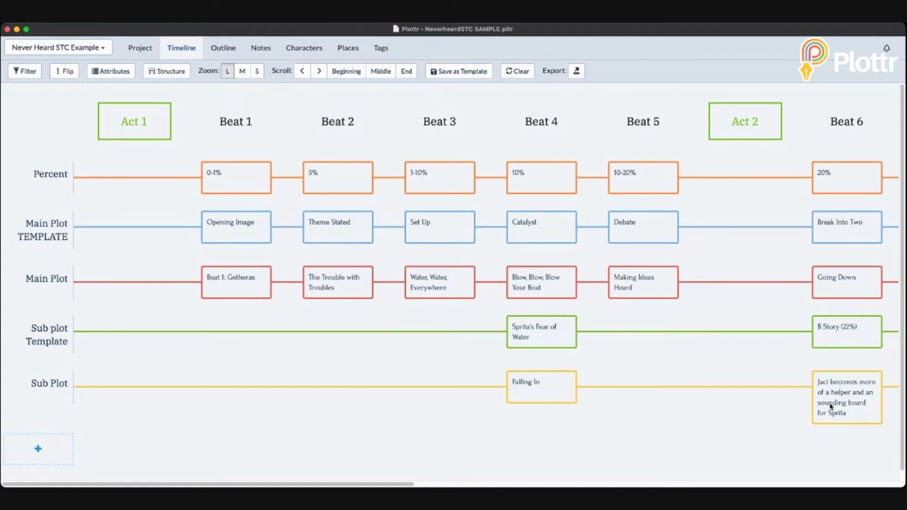
Read the Beat 4 Catalyst card's description on the Main Plot TEMPLATE line and close the card.
mouse_move(519, 223)
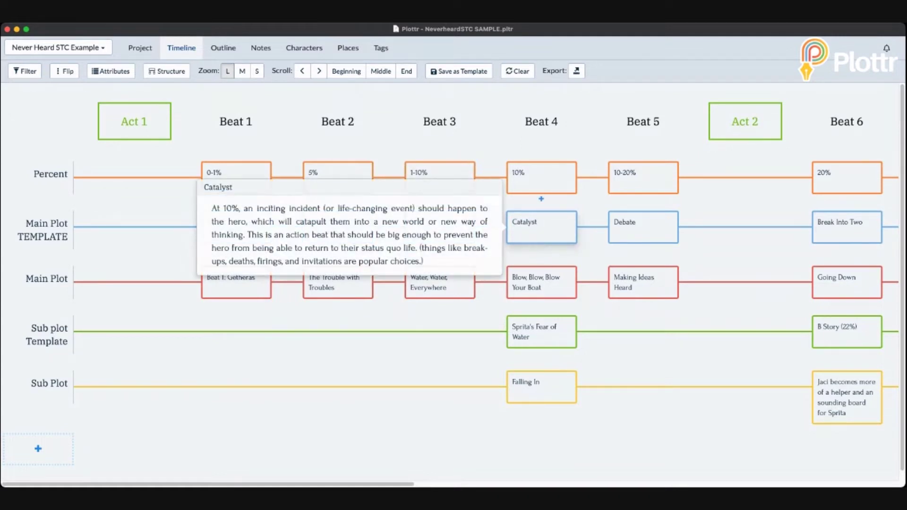
mouse_move(541, 122)
click(520, 223)
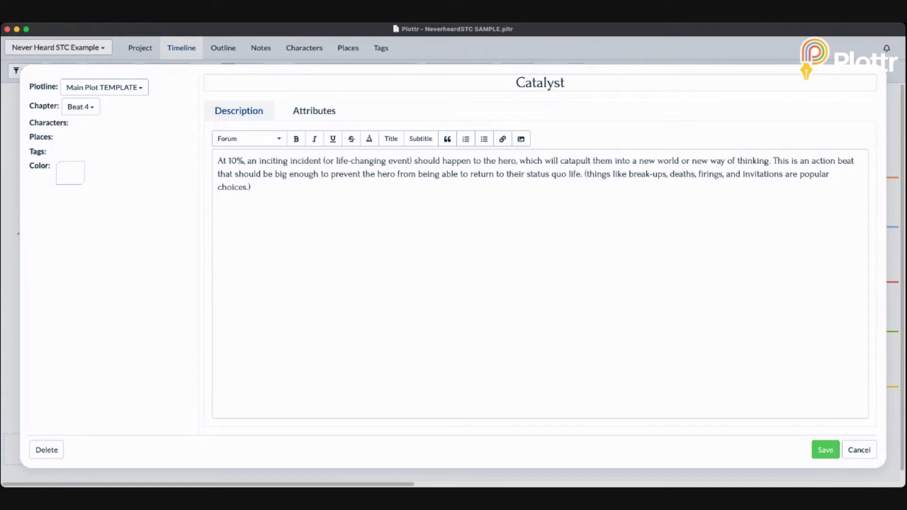
click(825, 450)
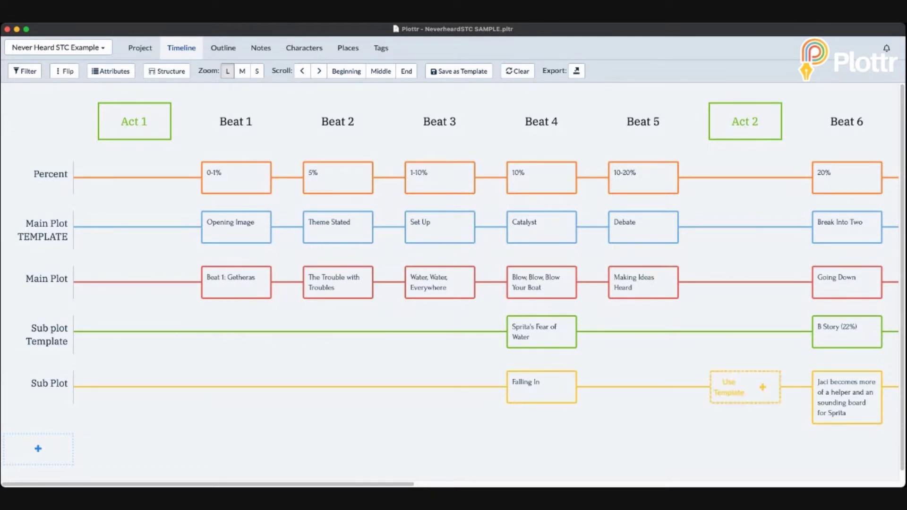
Read the Beat 2 scene card "The Trouble with Troubles" on the Main Plot line and close it.
mouse_move(519, 279)
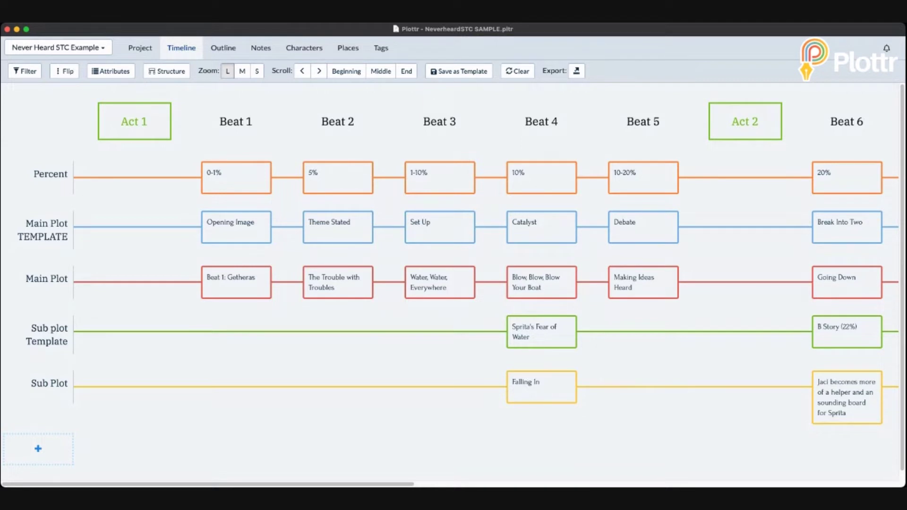
click(337, 282)
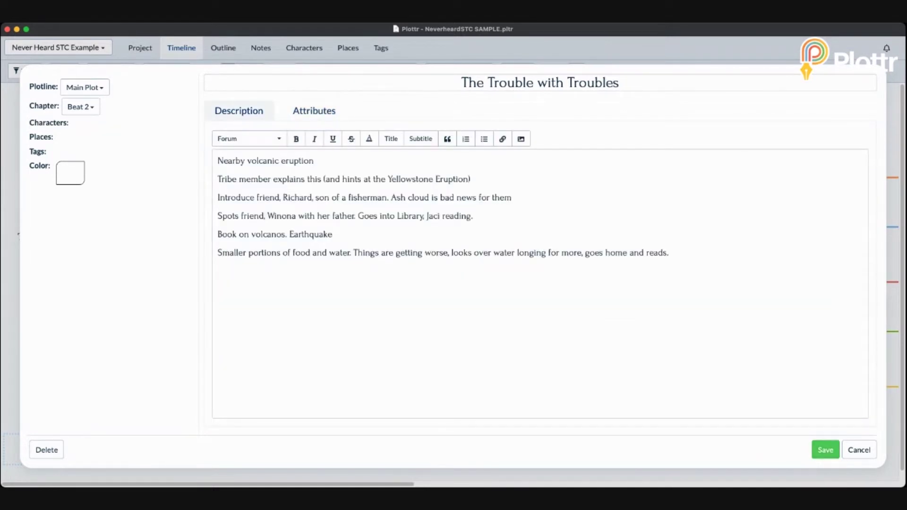
key(Escape)
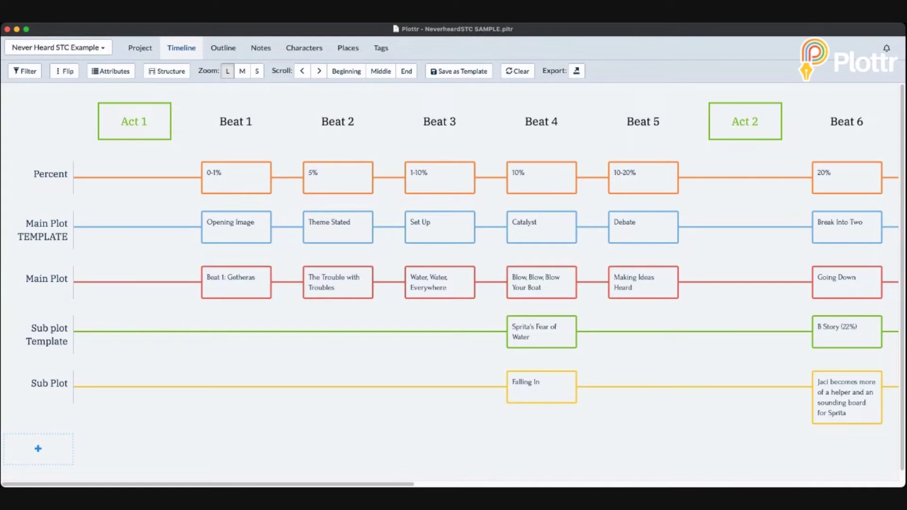
Read the Beat 5 Debate card's description on the Main Plot TEMPLATE line, close it and preview the beat again.
mouse_move(642, 229)
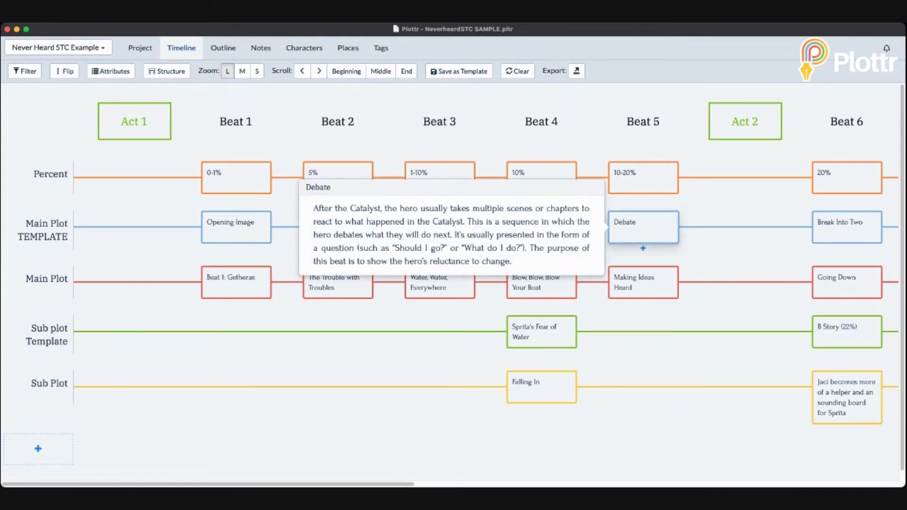
click(642, 230)
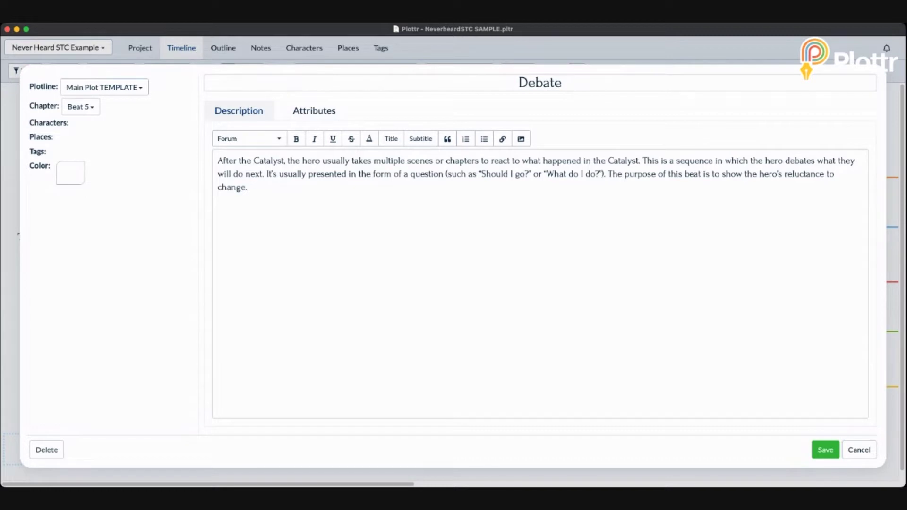
click(826, 449)
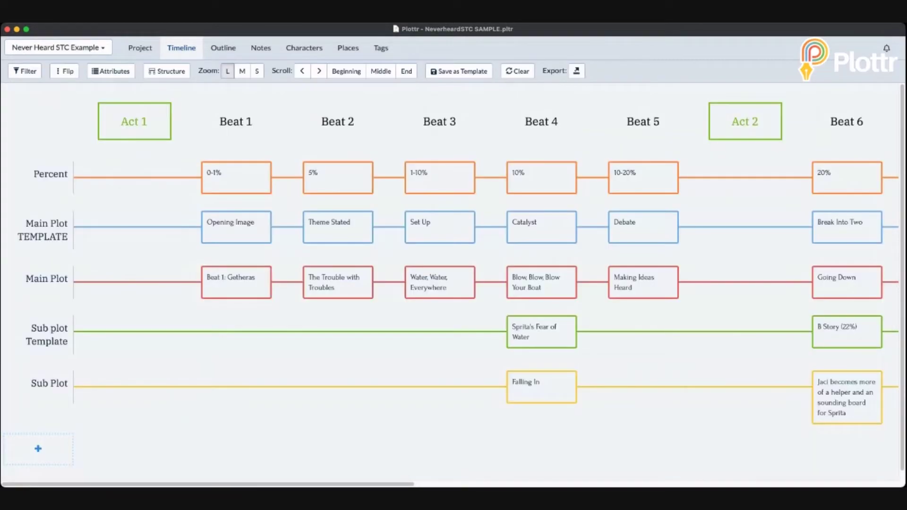
mouse_move(643, 332)
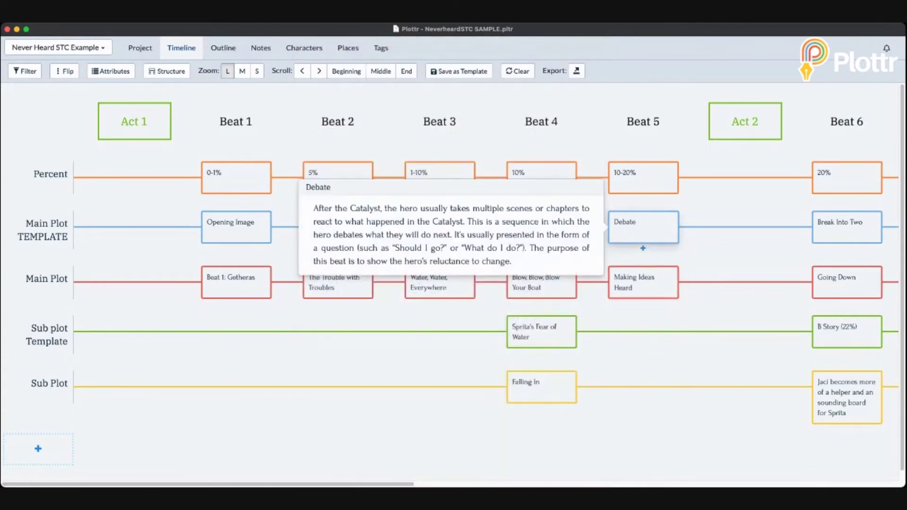
mouse_move(643, 288)
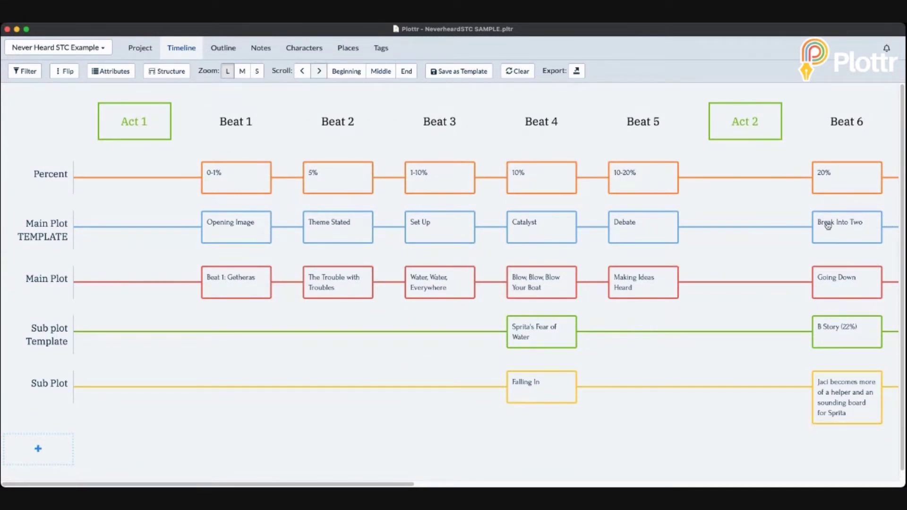
Read the Beat 7 "Fun and Games (Promise of the Premise)" description in Act 2, close it and check the Main Plot scene below.
scroll(826, 226, right, 1)
scroll(828, 226, right, 20)
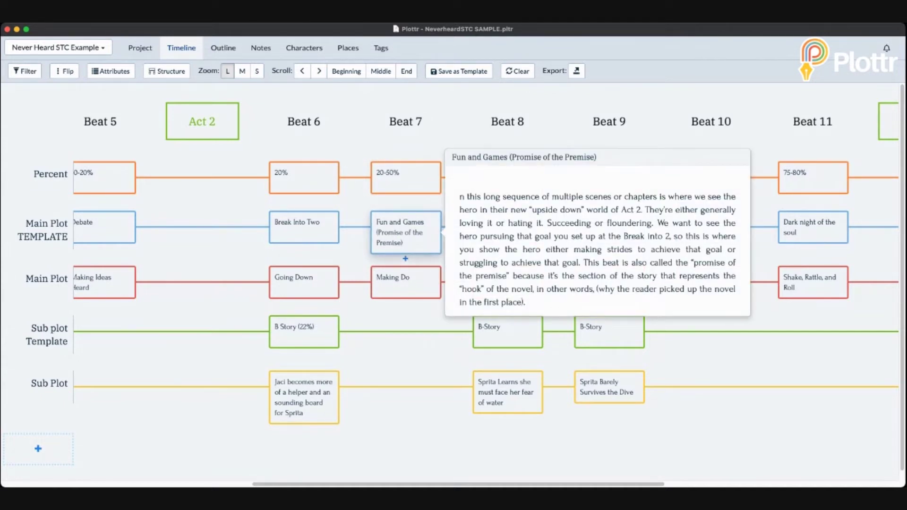
click(405, 232)
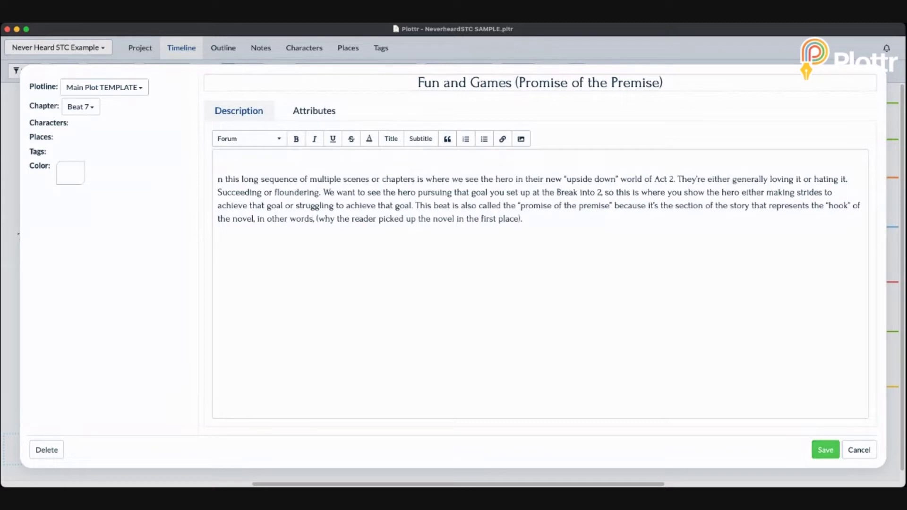
click(825, 450)
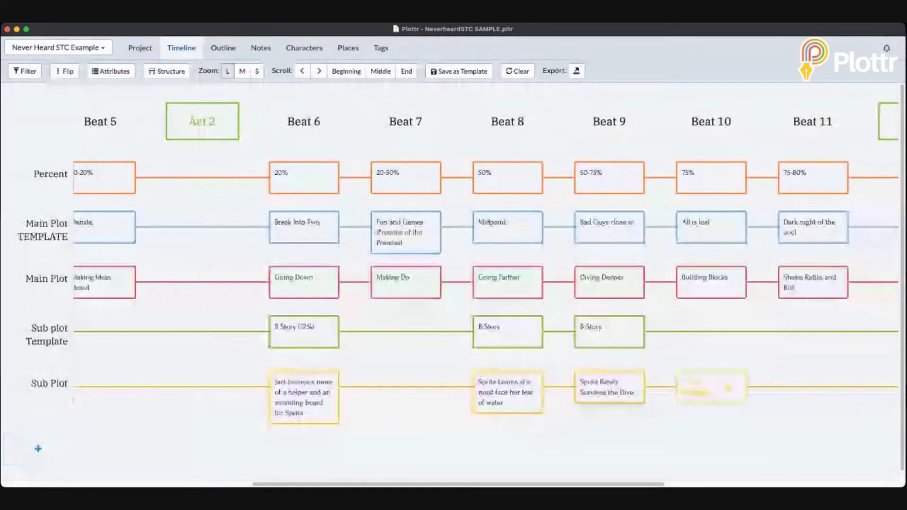
mouse_move(405, 303)
click(404, 302)
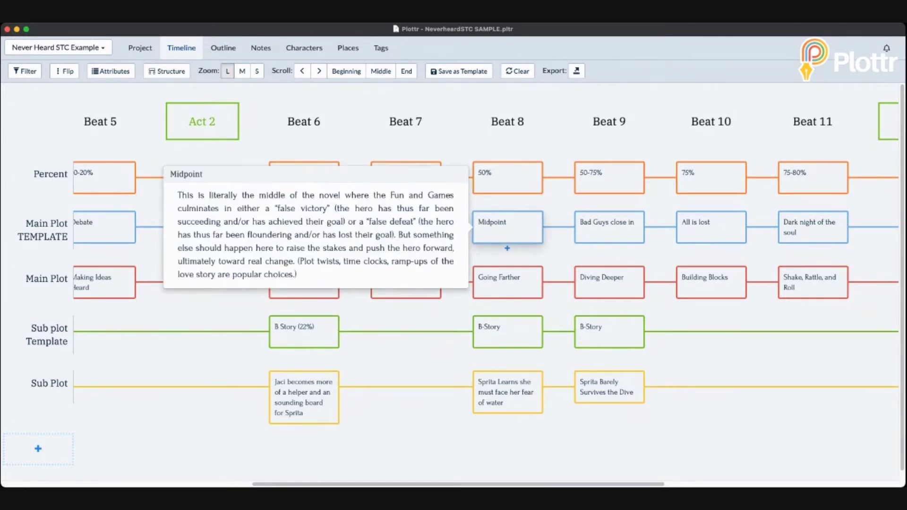
Read the Midpoint and "Bad Guys close in" card descriptions for Beats 8 and 9, closing each card.
click(505, 230)
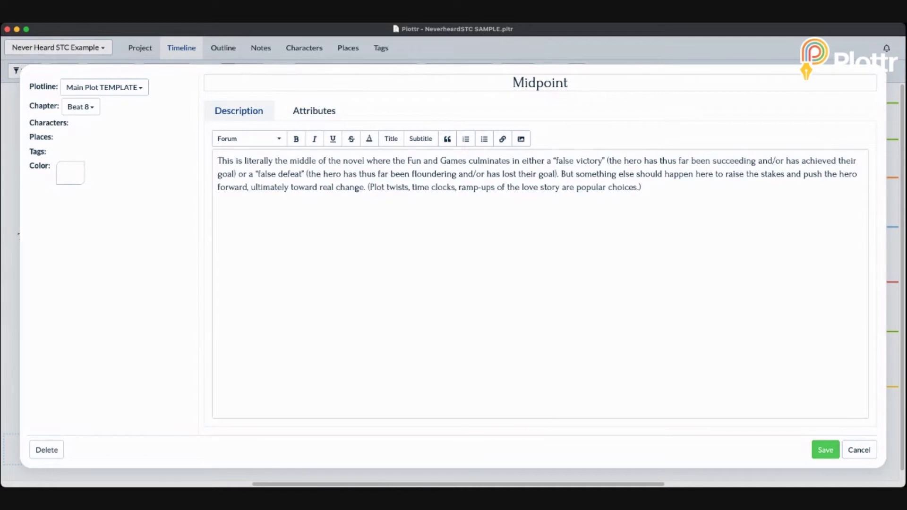
click(825, 450)
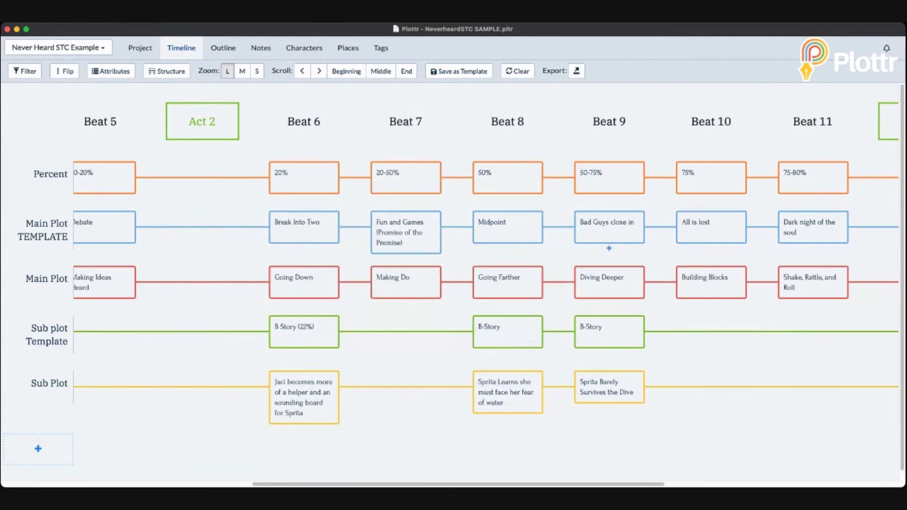
click(609, 229)
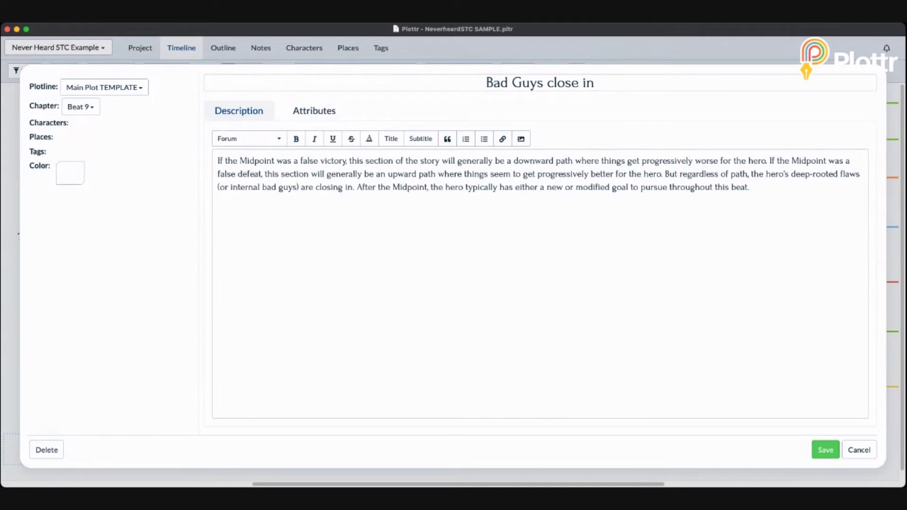
key(Escape)
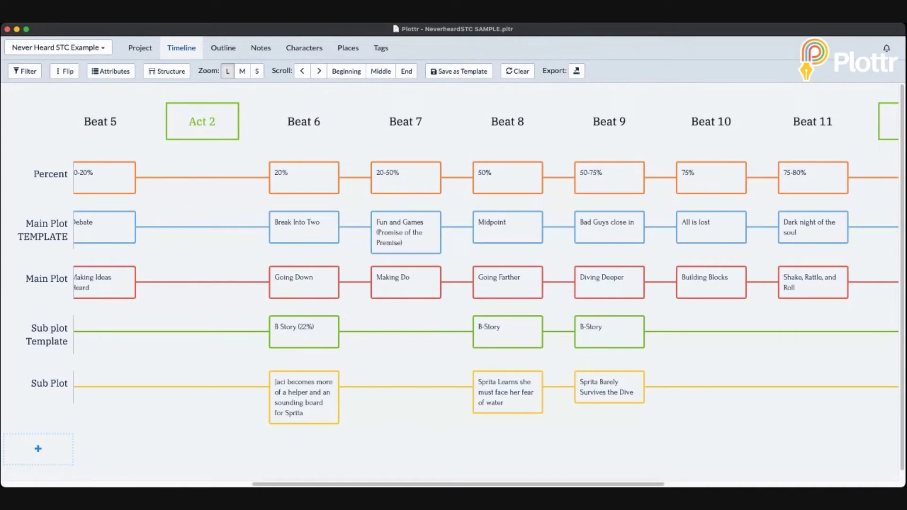
Read the Beat 10 "All is lost" card, close it and preview the Beat 11 "Dark night of the soul" description.
mouse_move(813, 388)
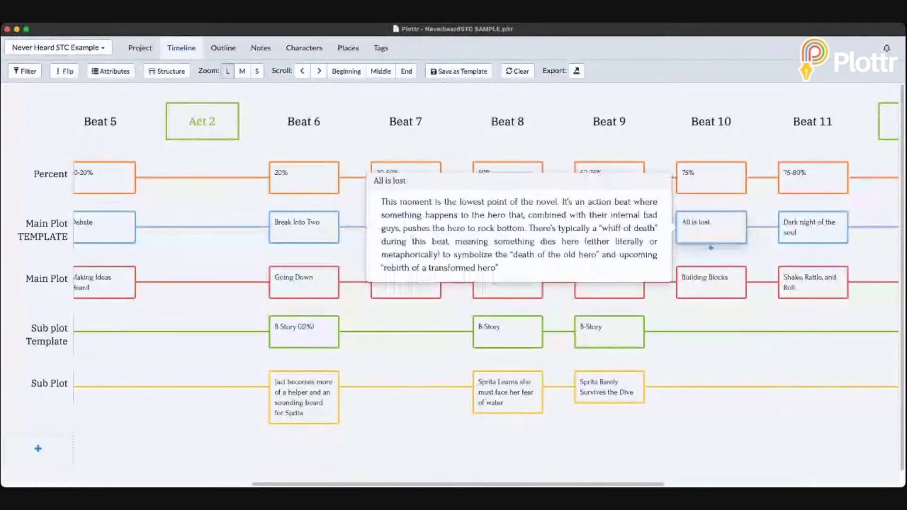
click(711, 227)
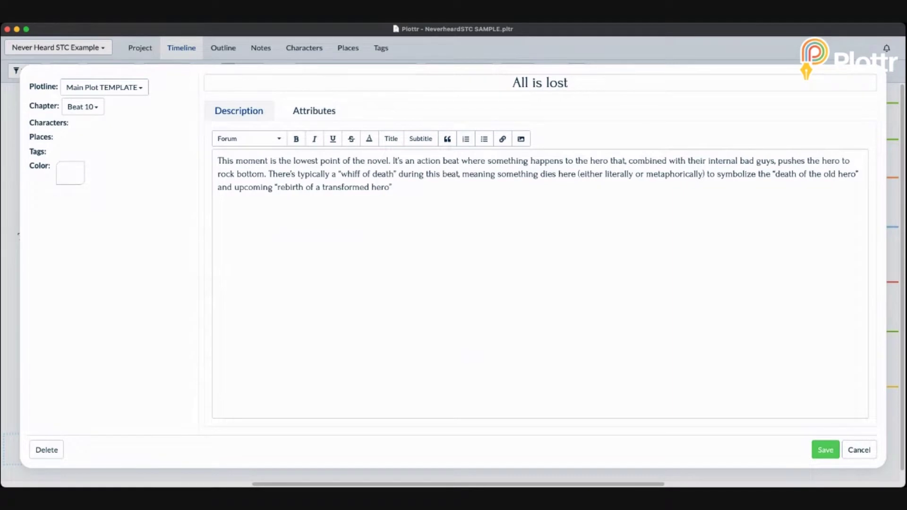
click(825, 450)
mouse_move(812, 228)
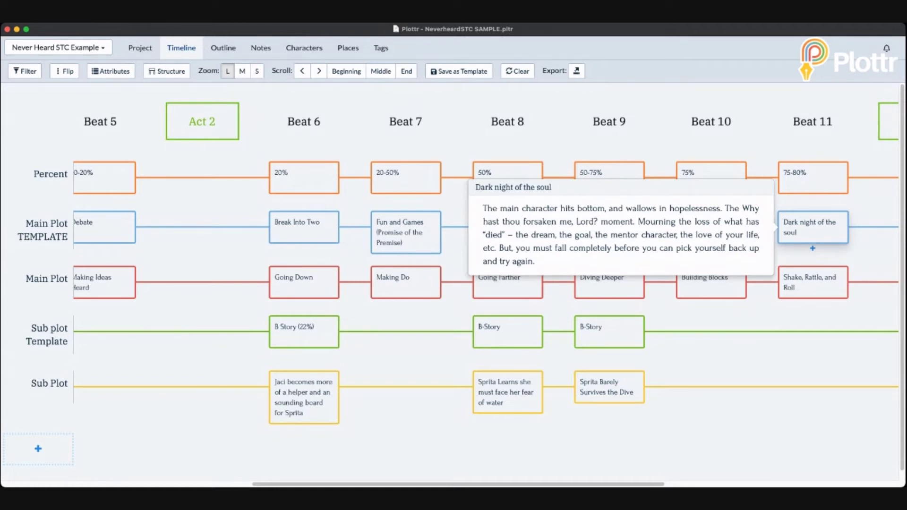
Read the Beat 12 "Break into Three" card in Act 3, close it and preview the Beat 13 Finale description.
key(Return)
key(Return)
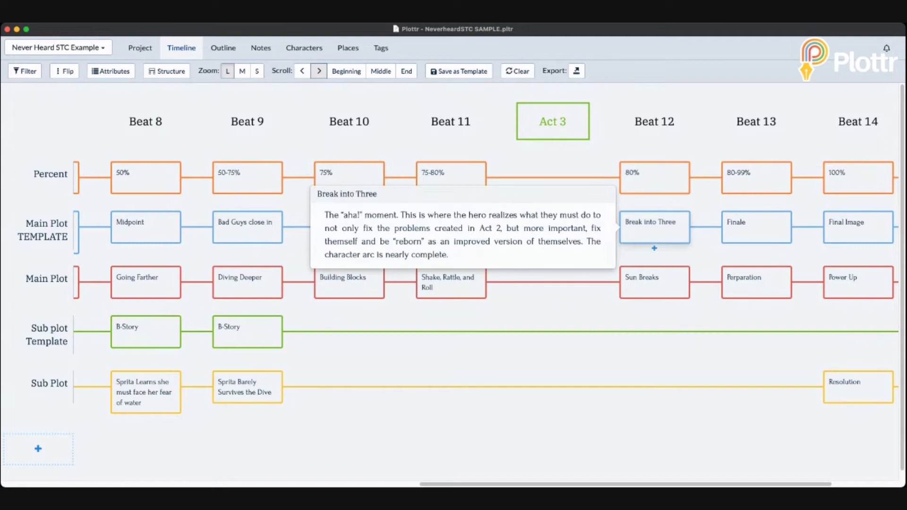
click(654, 227)
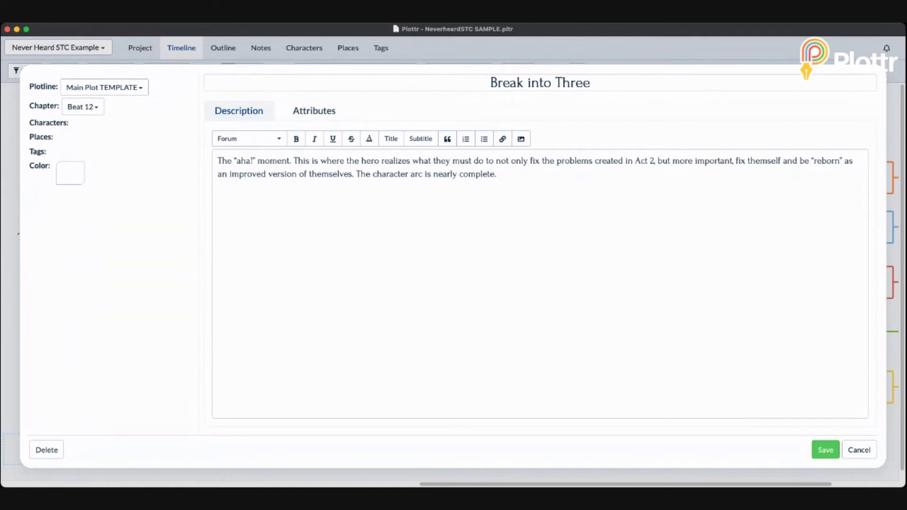
click(825, 449)
mouse_move(756, 229)
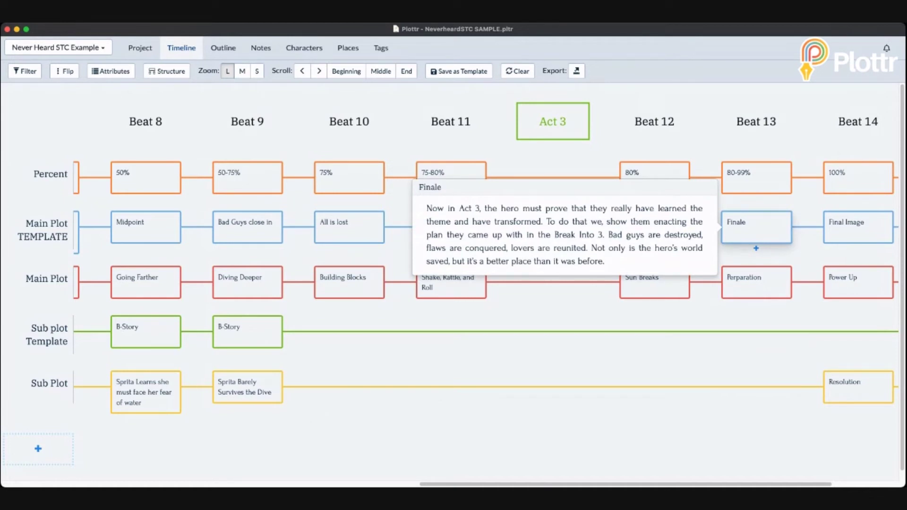
Read the Beat 13 Finale card's description, close the card and preview its text on the timeline again.
click(756, 229)
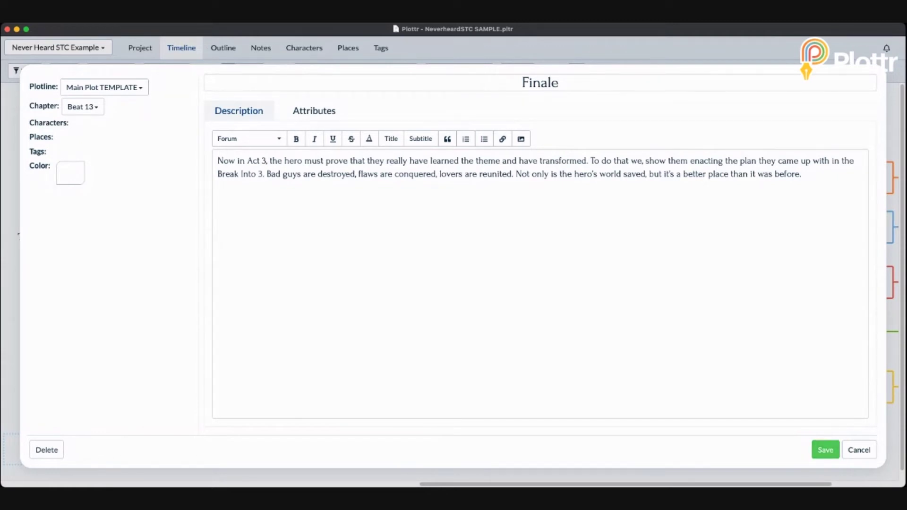
click(826, 450)
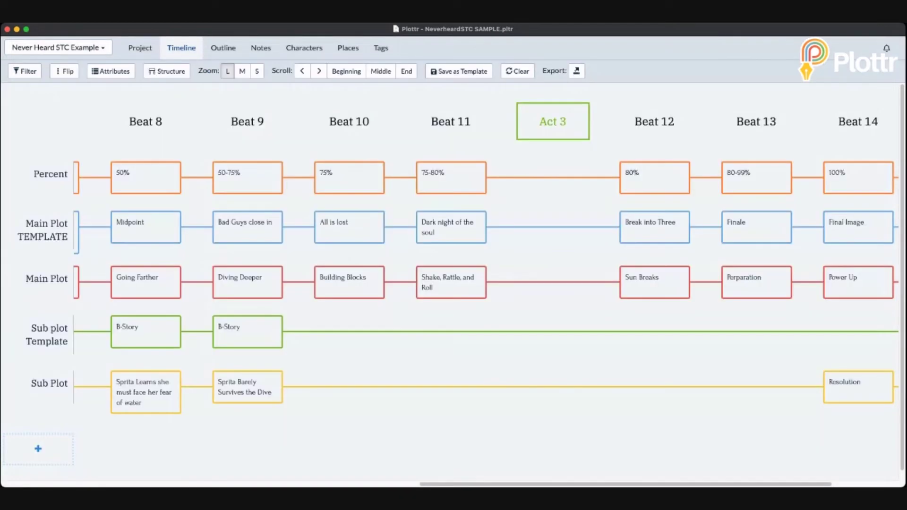
mouse_move(756, 232)
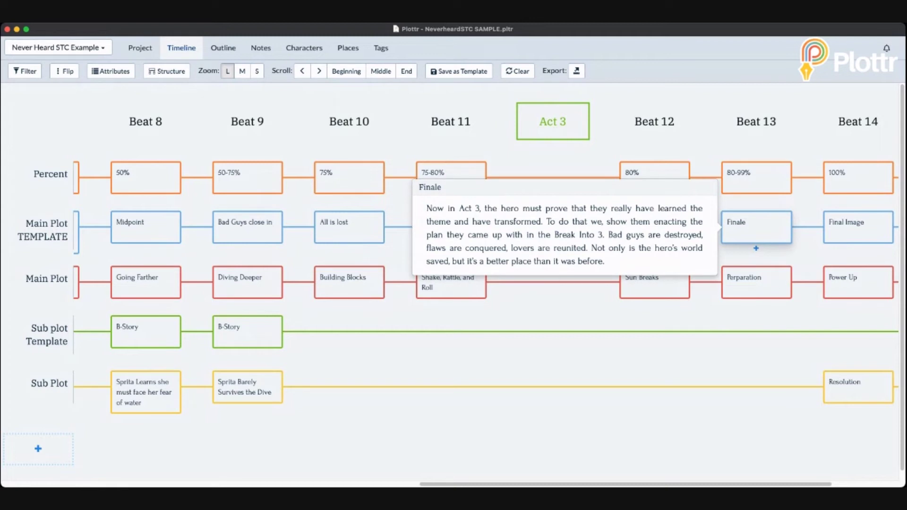
Preview and read the Beat 14 Final Image card in the Main Plot TEMPLATE row, then close it.
scroll(473, 283, right, 1)
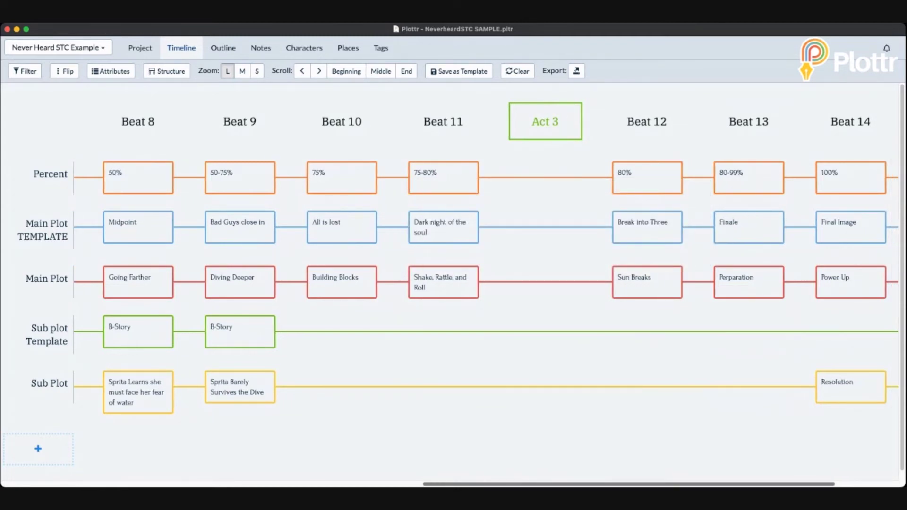
scroll(473, 284, right, 5)
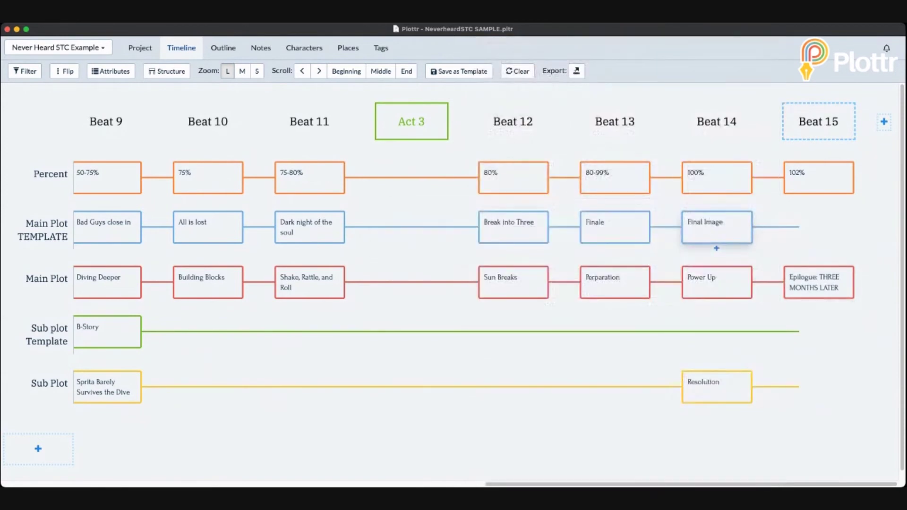
mouse_move(717, 229)
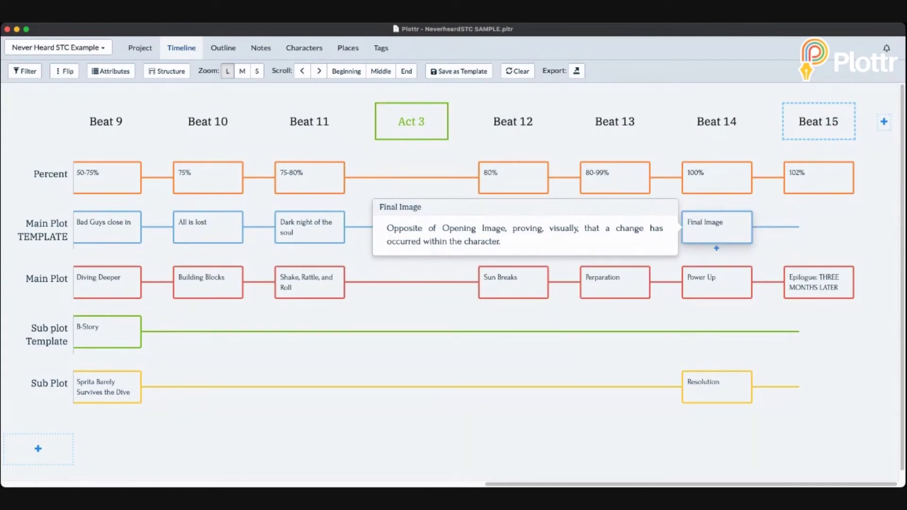
click(716, 229)
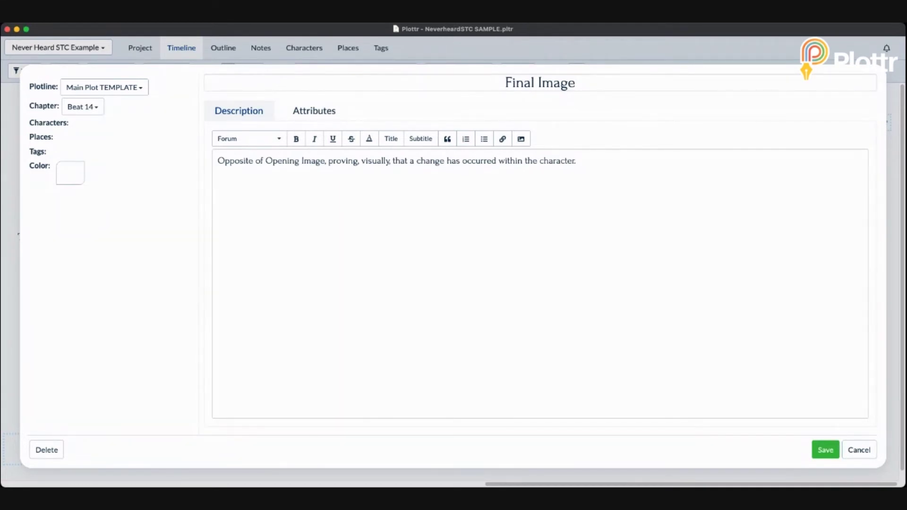
click(825, 449)
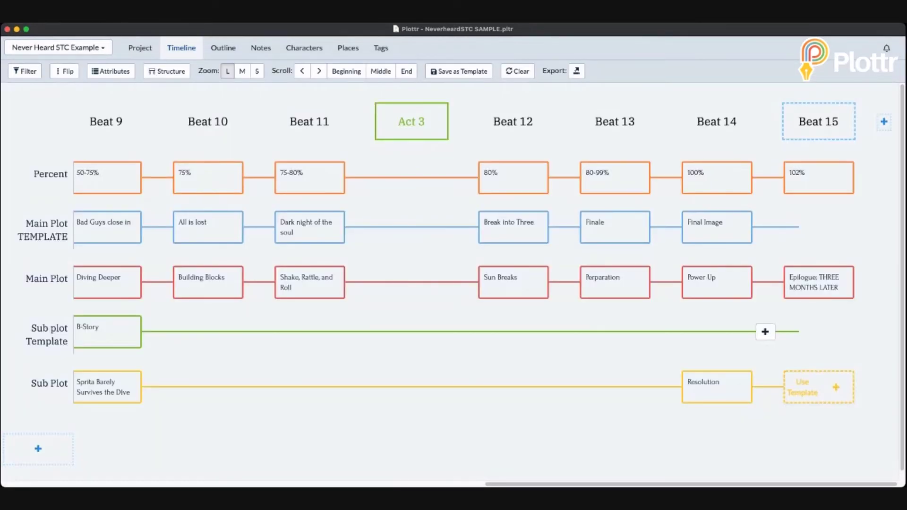
Read the Beat 14 Power Up scene in the Main Plot, close it and preview the Sub Plot's Resolution card.
click(716, 284)
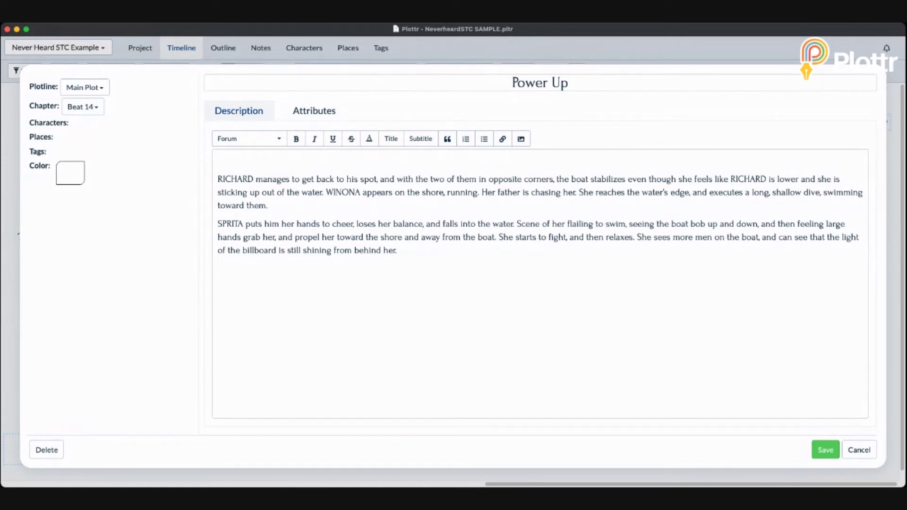
key(Escape)
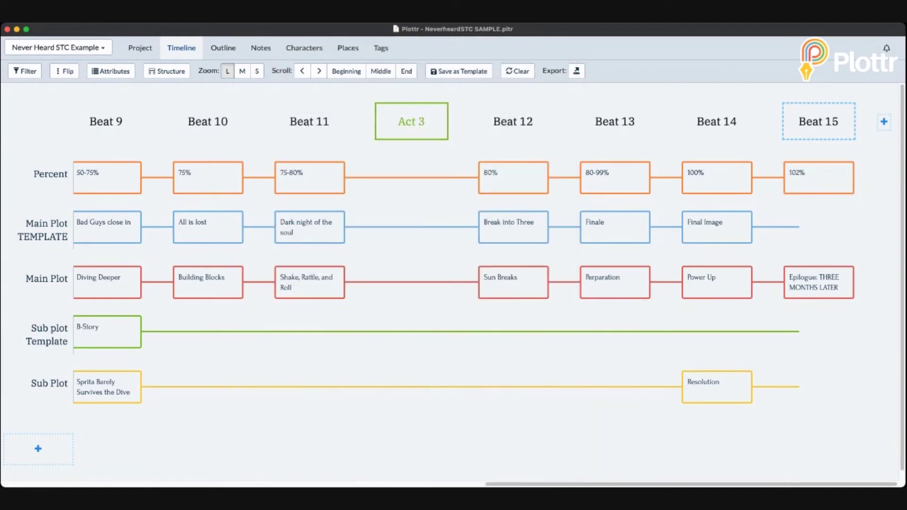
scroll(486, 293, left, 5)
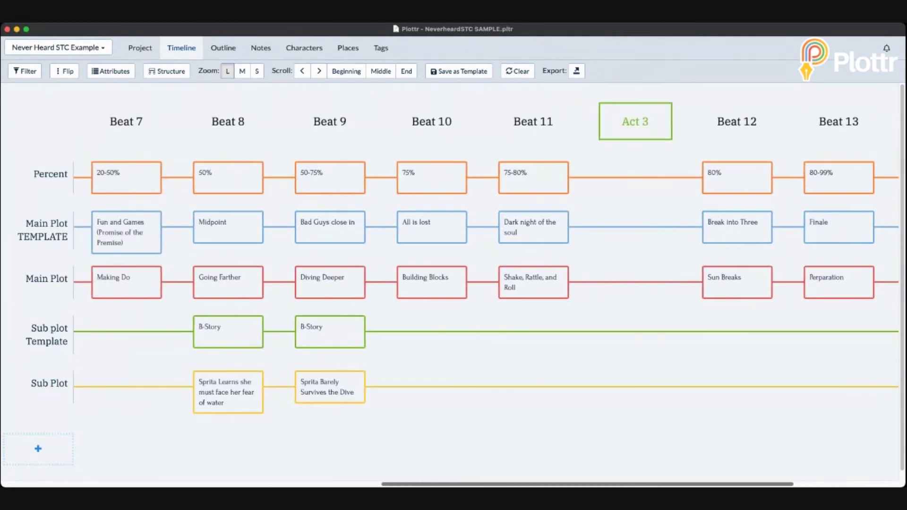
scroll(487, 284, left, 1)
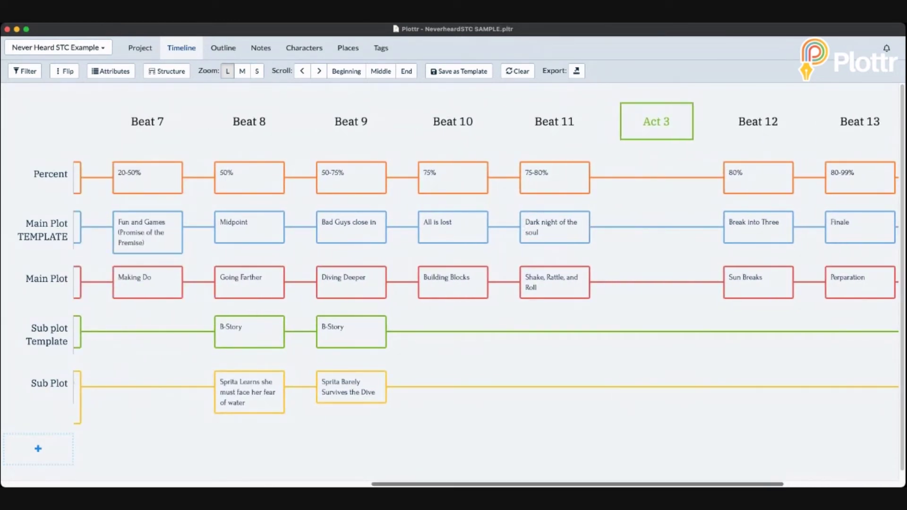
scroll(486, 284, right, 5)
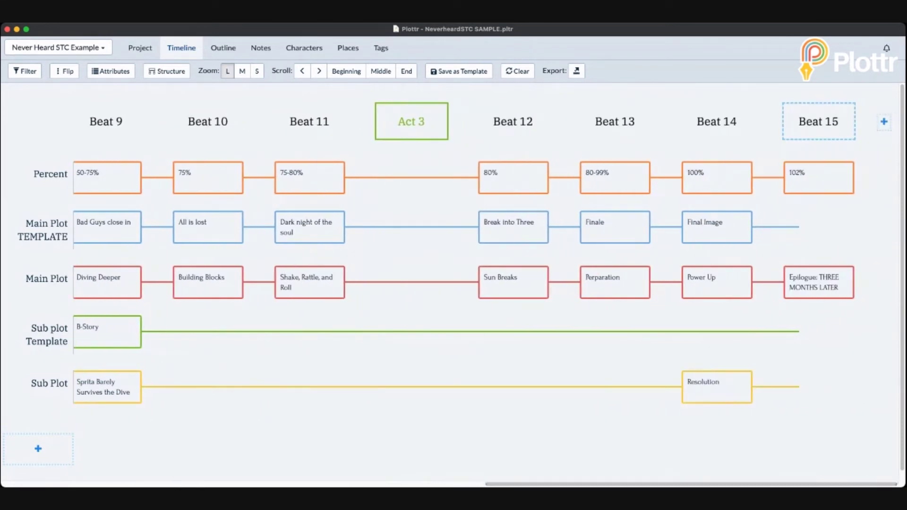
mouse_move(717, 388)
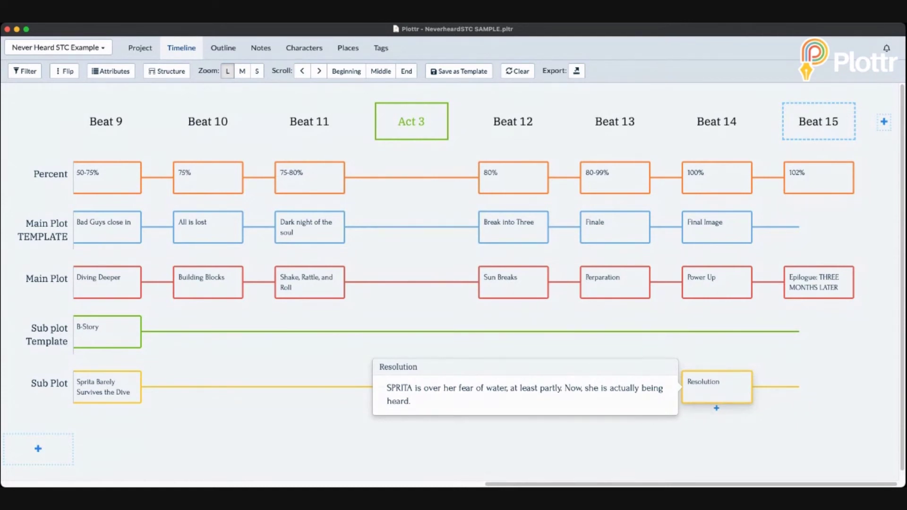
Review the timeline from Beat 14 back to Act 1, check the final beats once more and return to the beginning.
scroll(454, 284, left, 4)
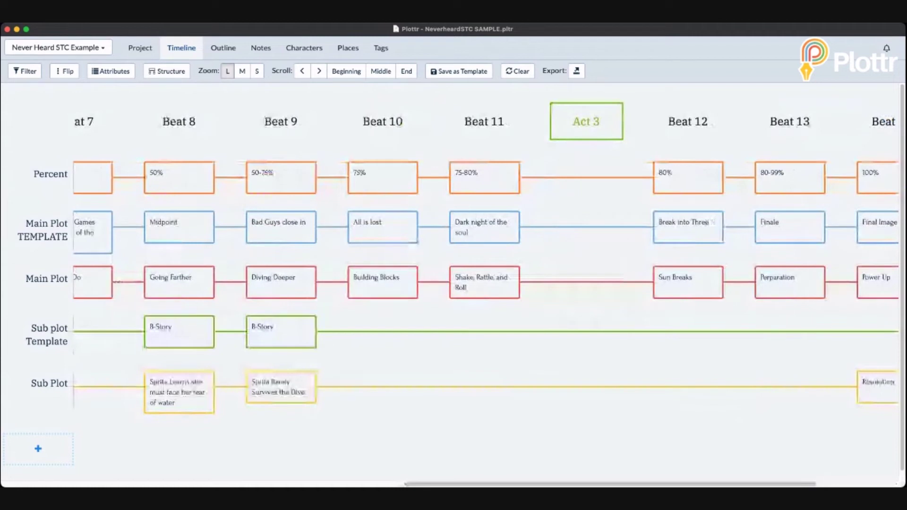
scroll(454, 283, left, 2)
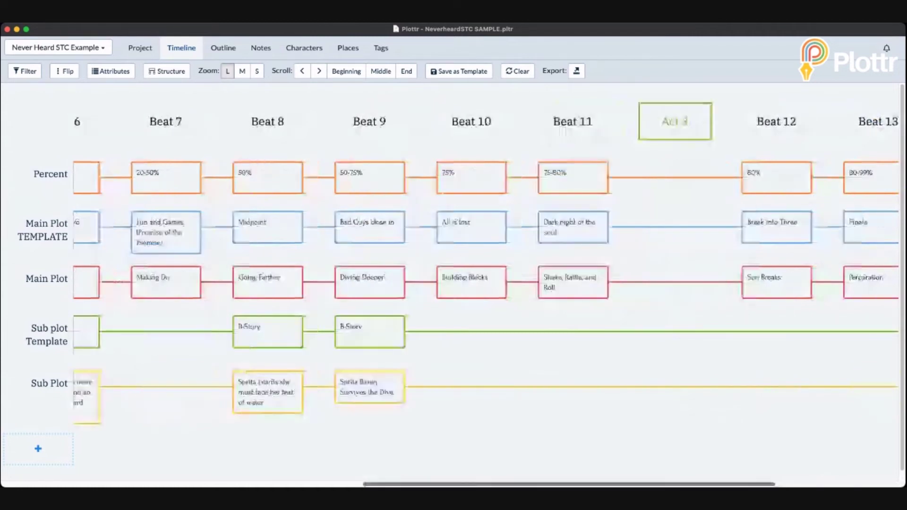
scroll(454, 283, left, 14)
scroll(454, 283, left, 3)
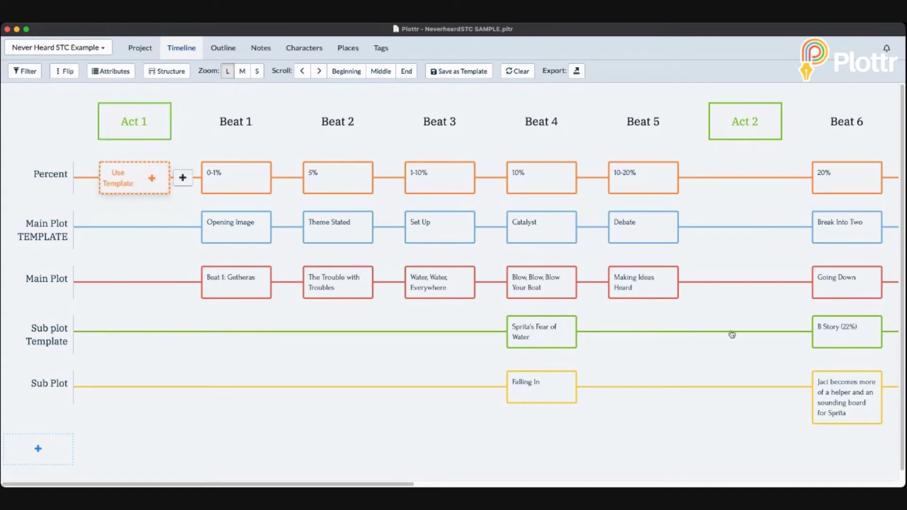
click(542, 121)
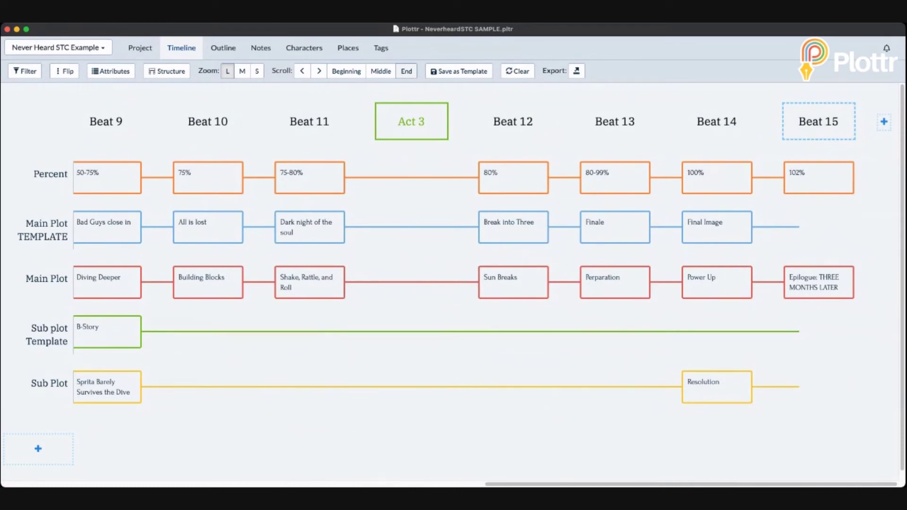
key(Home)
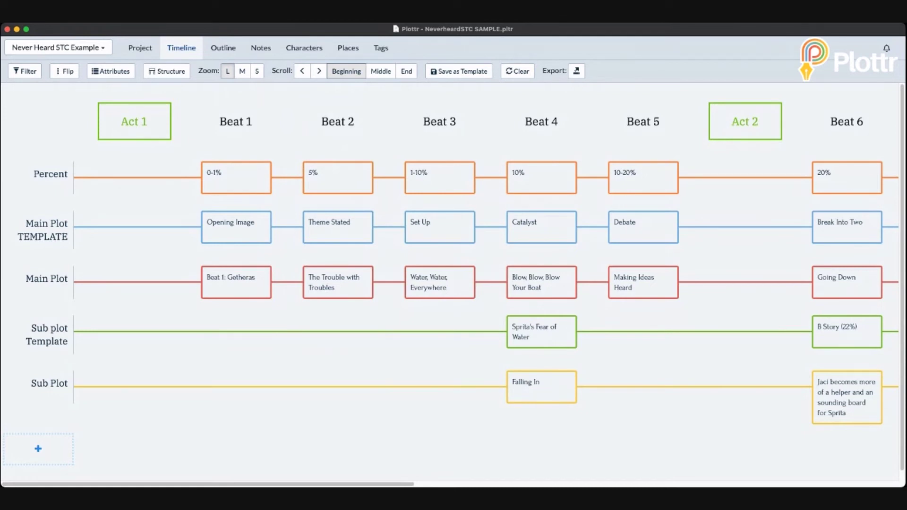
Switch to the NeverHeard.TLOutline1 file, preview Chapter 1's "Introduction to the World, Now" card and look over the scene cards through Scene 15.
key(super+Tab)
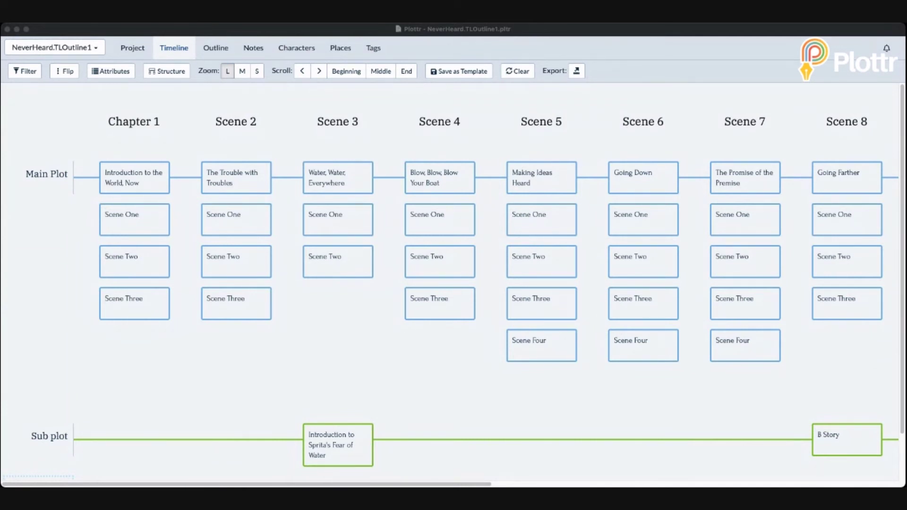
mouse_move(135, 220)
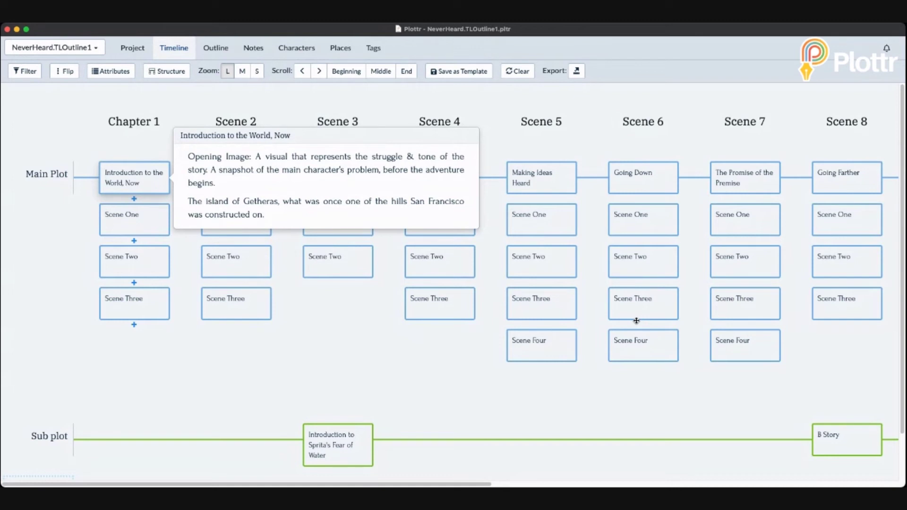
click(645, 383)
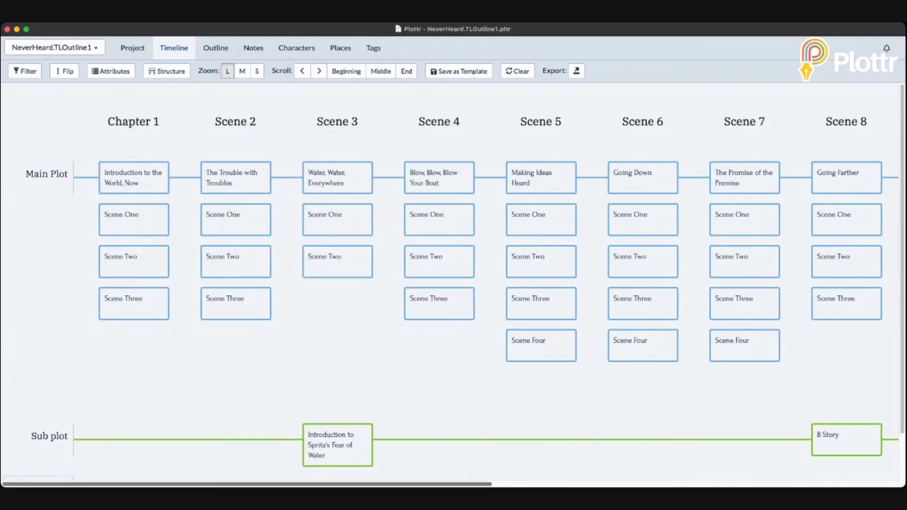
scroll(449, 284, right, 15)
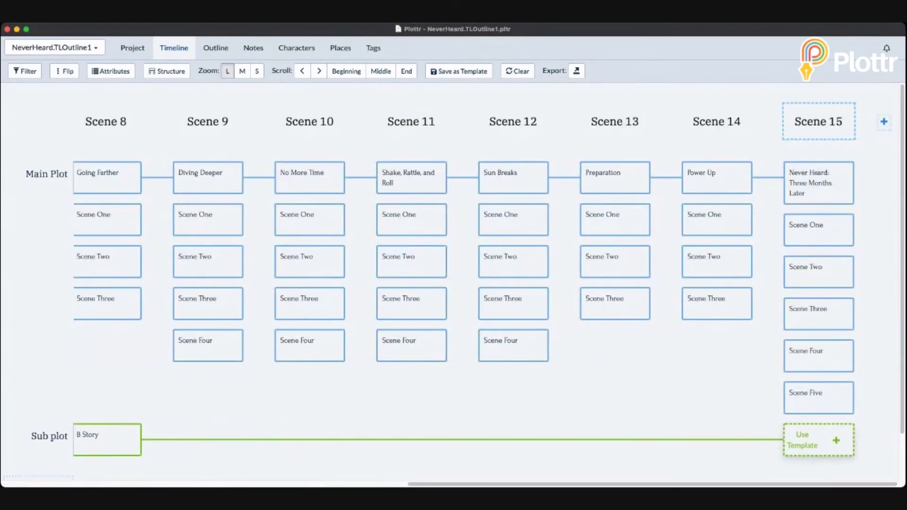
mouse_move(716, 440)
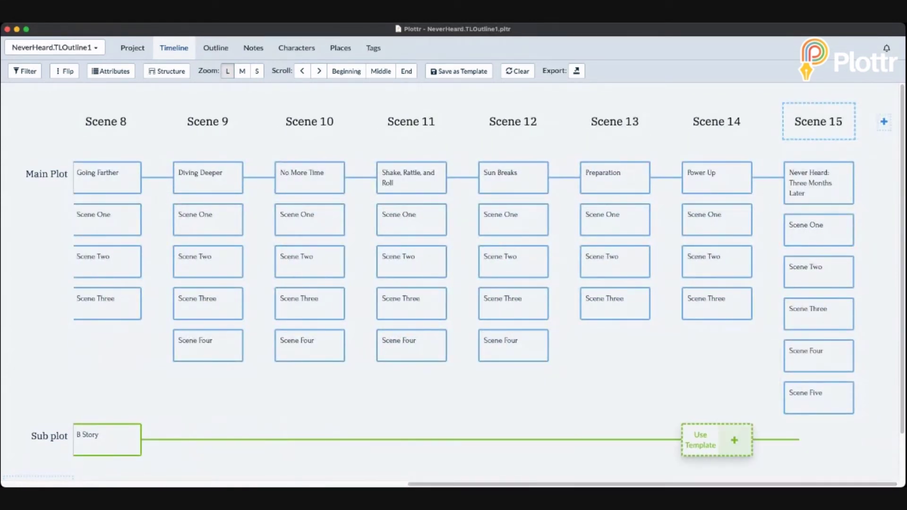
scroll(449, 283, left, 1)
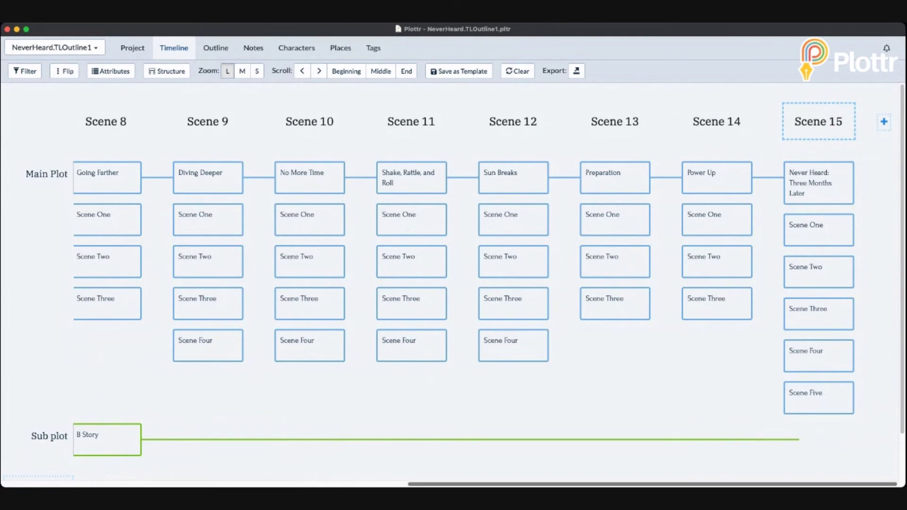
scroll(134, 440, left, 15)
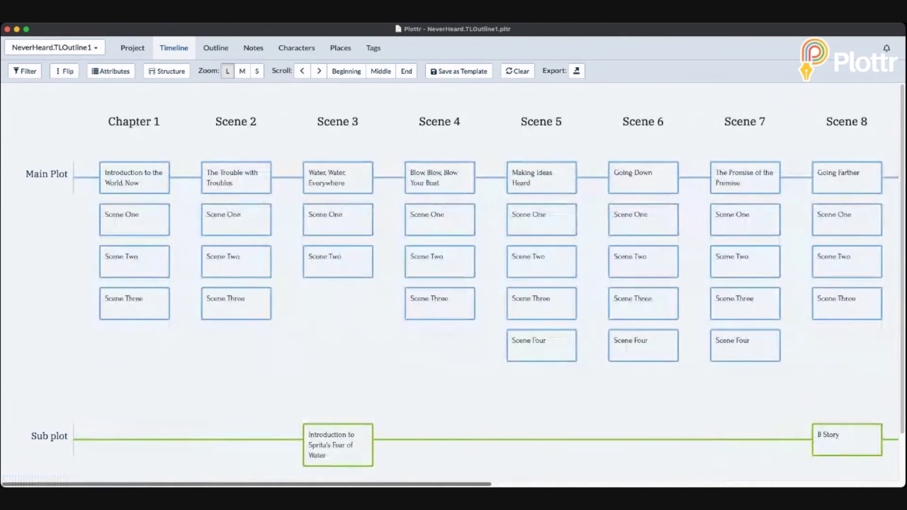
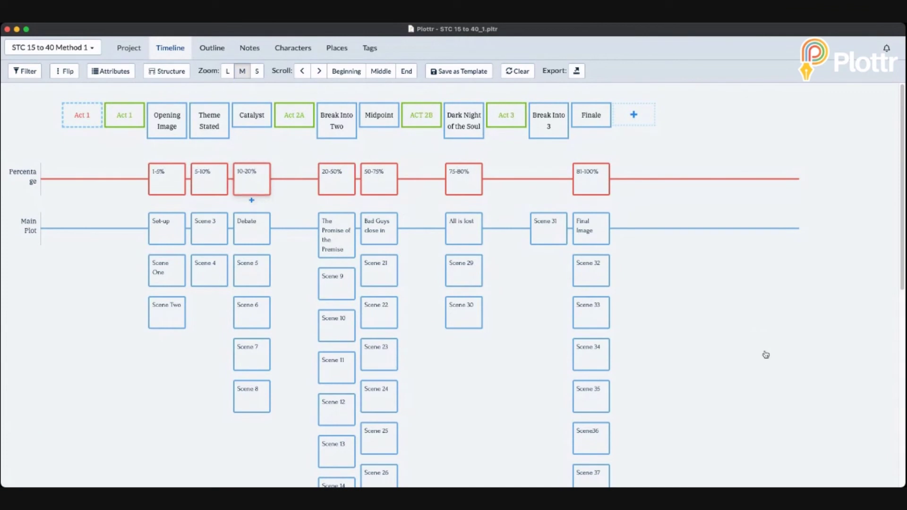
Examine how the STC 15 to 40 Method 1 timeline distributes its scene cards under the beats from Opening Image to Finale.
scroll(809, 439, down, 4)
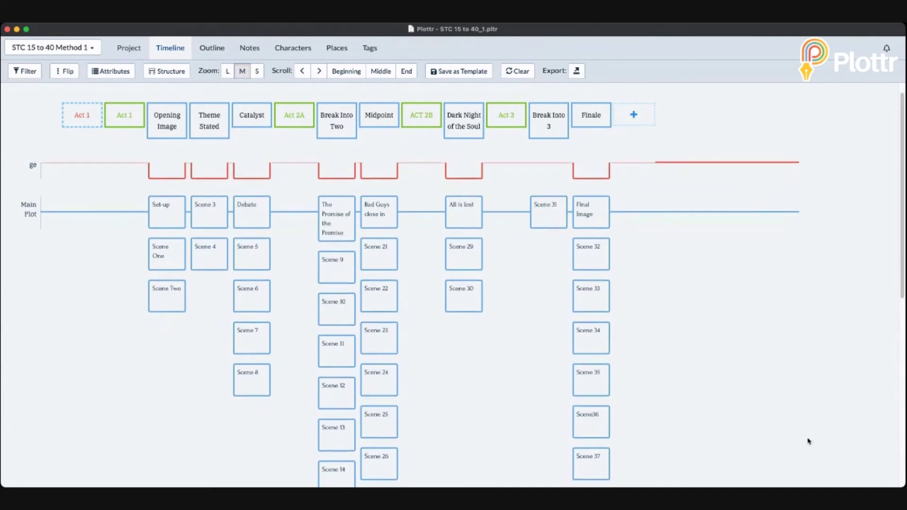
scroll(808, 442, down, 7)
scroll(808, 442, down, 3)
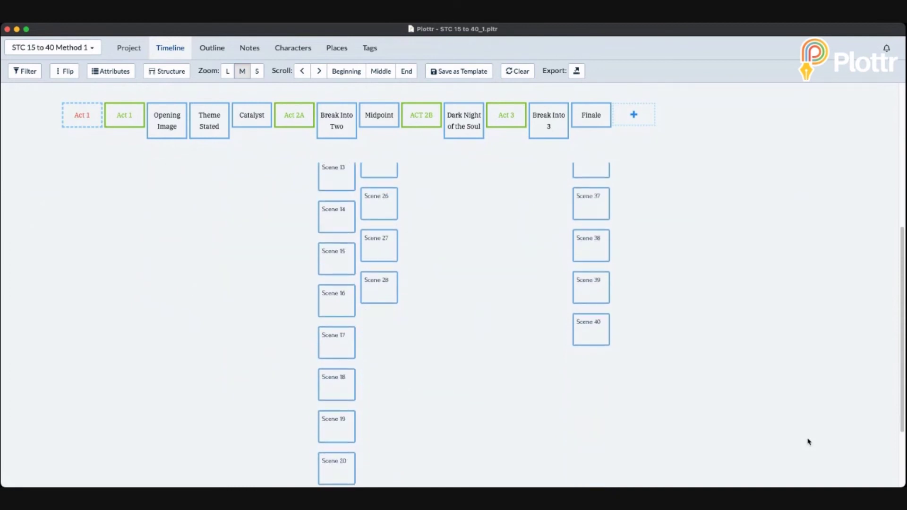
scroll(809, 442, up, 12)
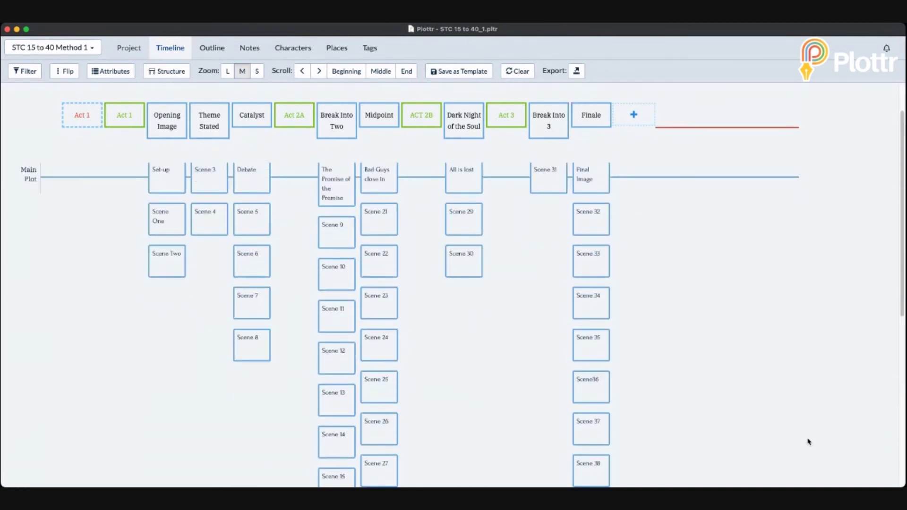
scroll(808, 441, up, 3)
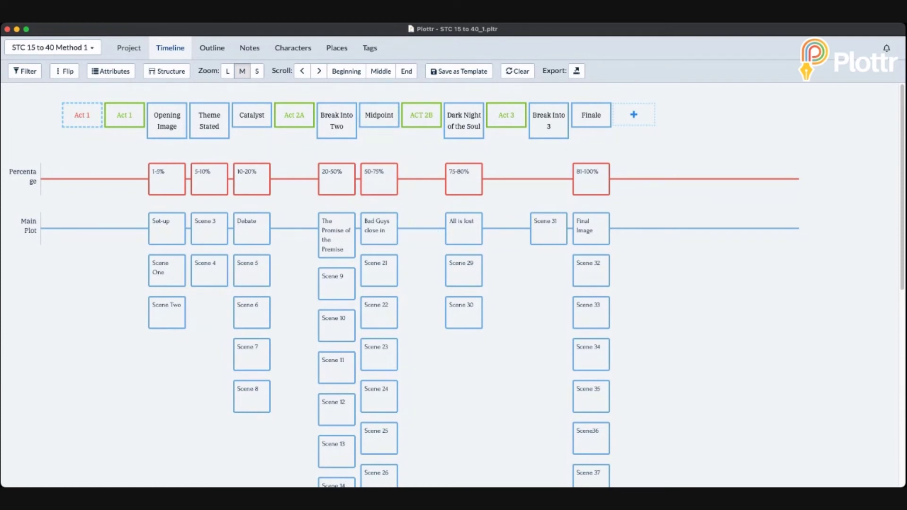
scroll(425, 284, down, 1)
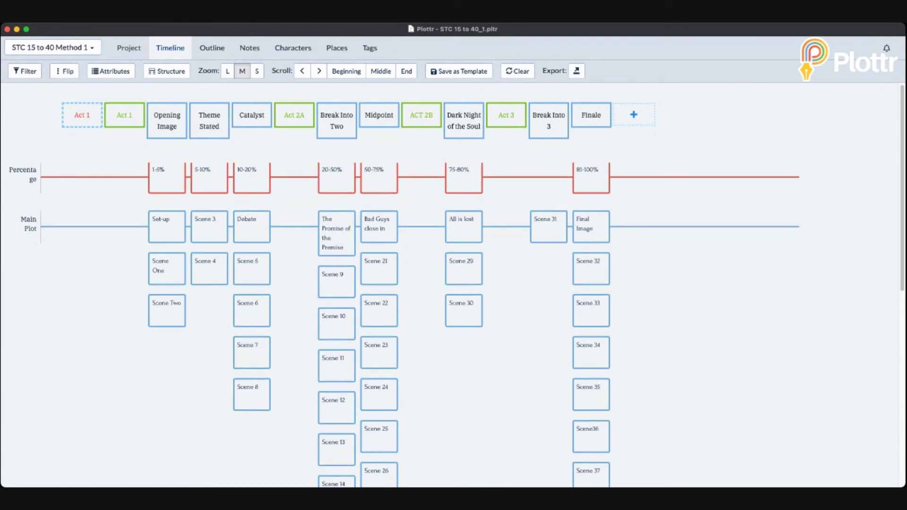
scroll(453, 292, down, 5)
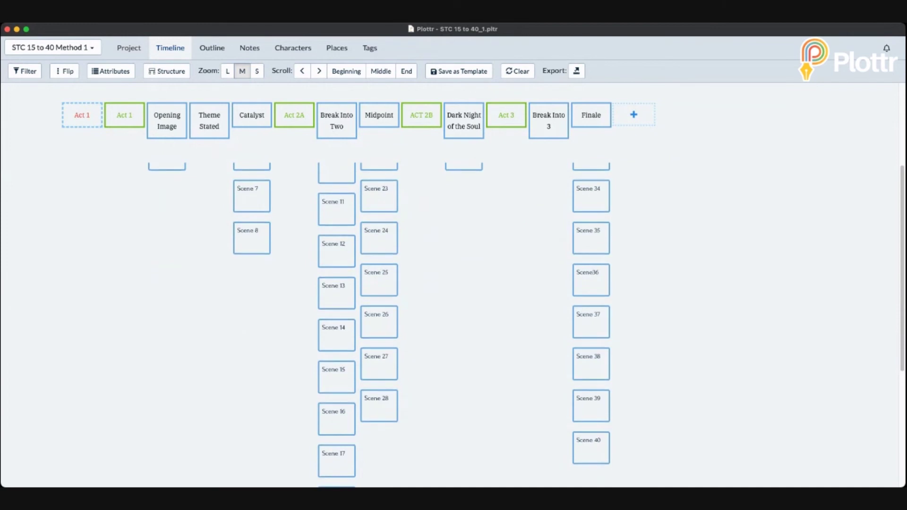
scroll(453, 292, up, 4)
scroll(453, 293, up, 1)
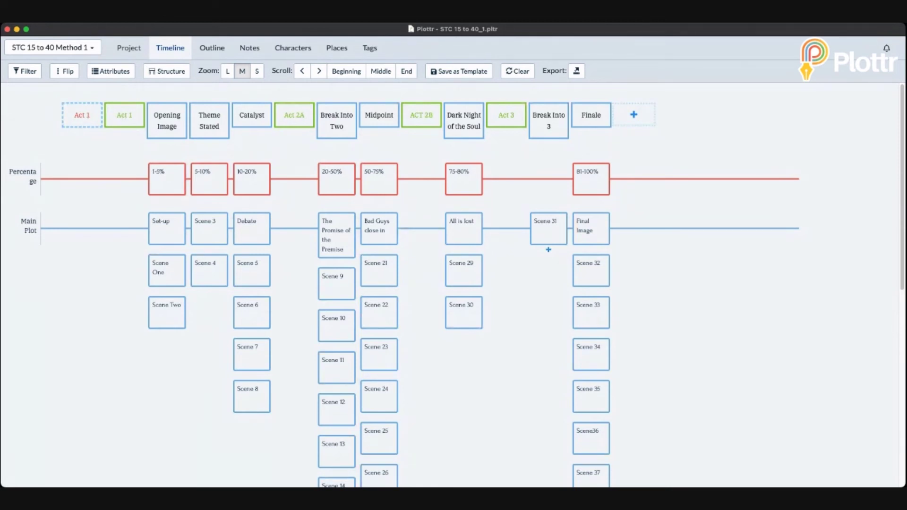
scroll(454, 326, down, 6)
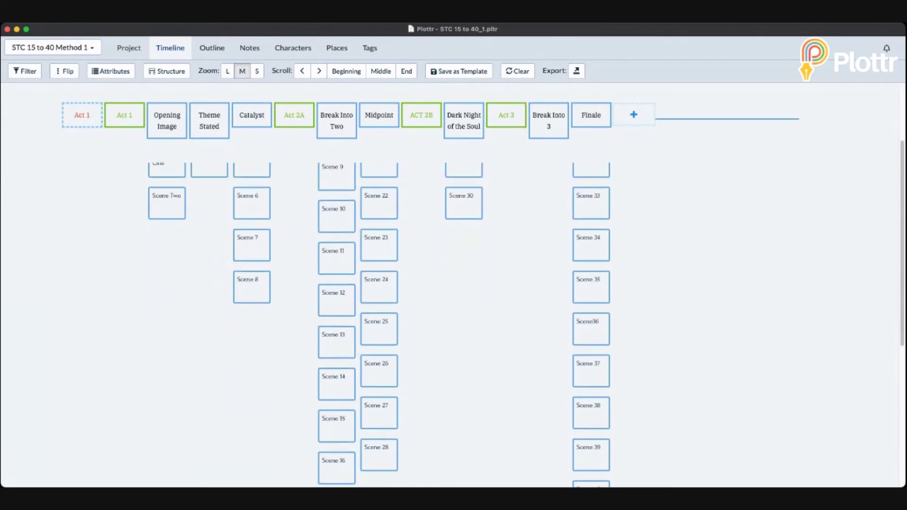
Review the STC 15 to 40 Method 1 scene stacks from the Percentage row through Scene 40 and the B-Story row.
scroll(536, 407, up, 6)
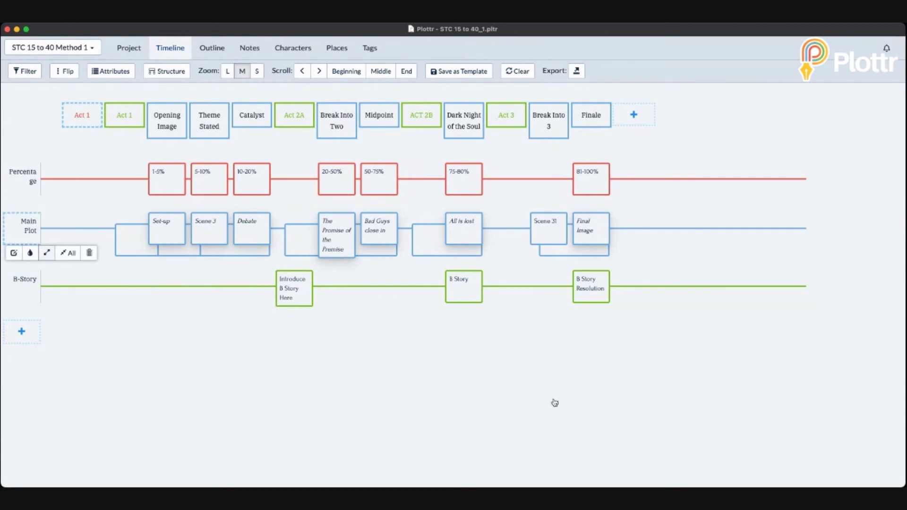
scroll(554, 402, down, 2)
scroll(453, 322, down, 5)
scroll(454, 322, up, 6)
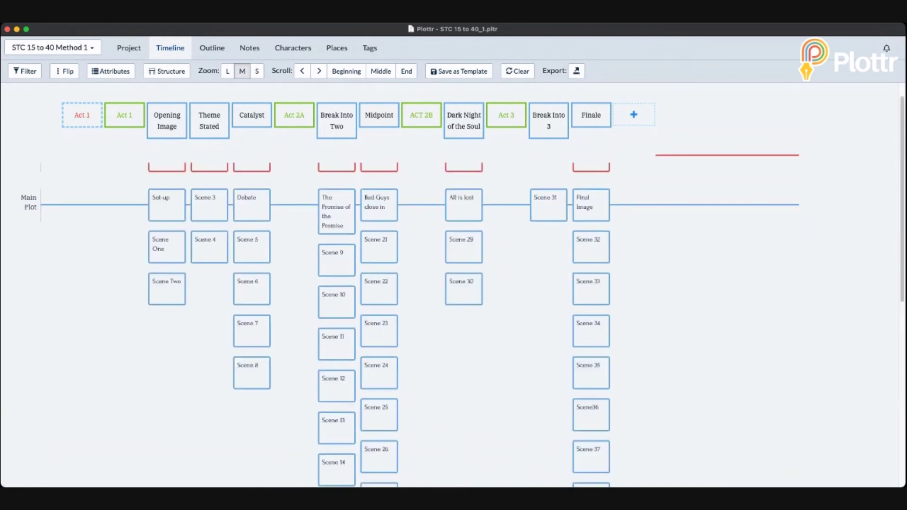
scroll(453, 283, up, 1)
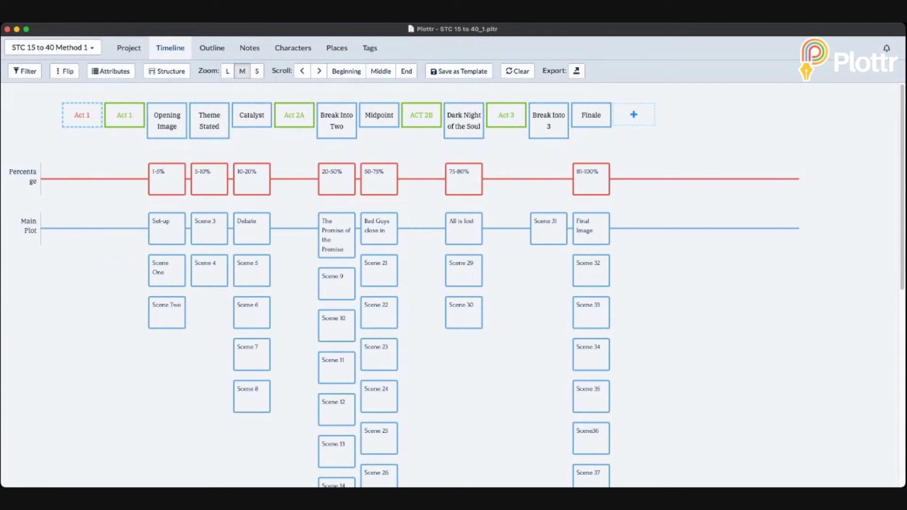
scroll(454, 283, down, 8)
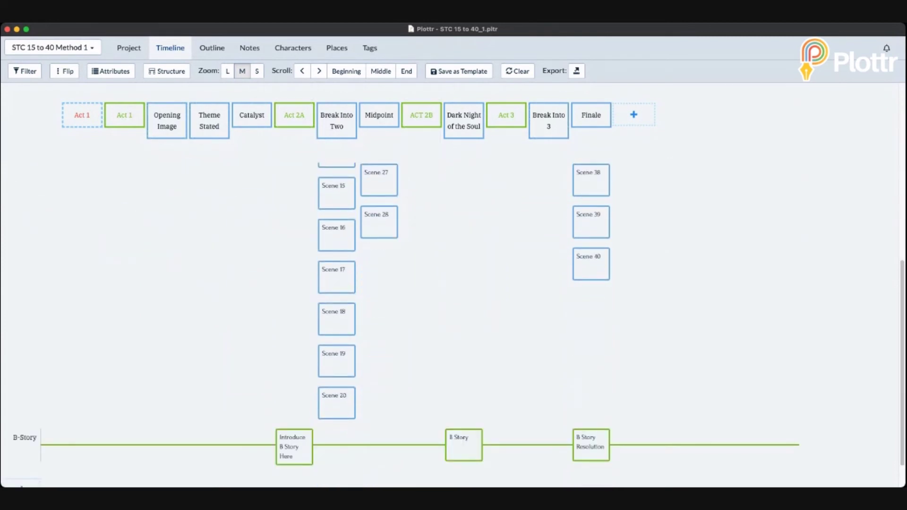
scroll(741, 227, up, 8)
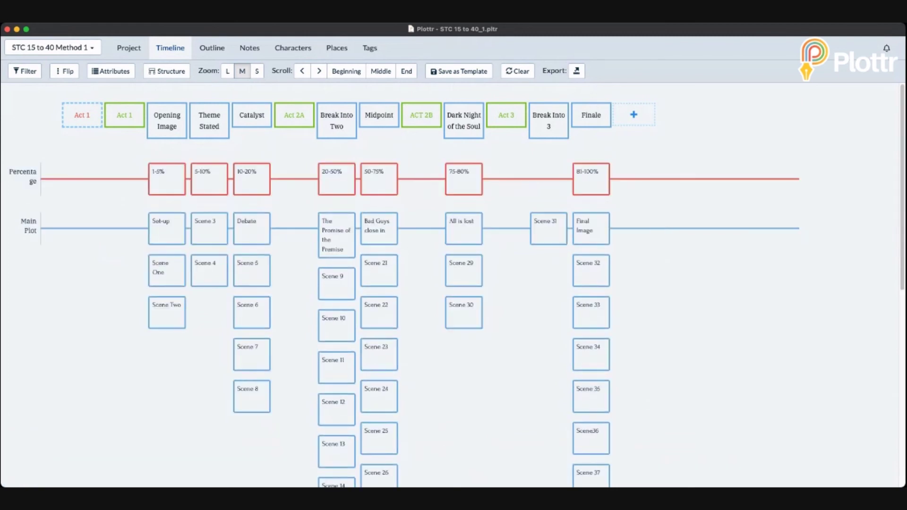
Enlarge the Method 1 timeline, check the beats around its middle and at the Finale, and return to Act 1.
key(ctrl+equal)
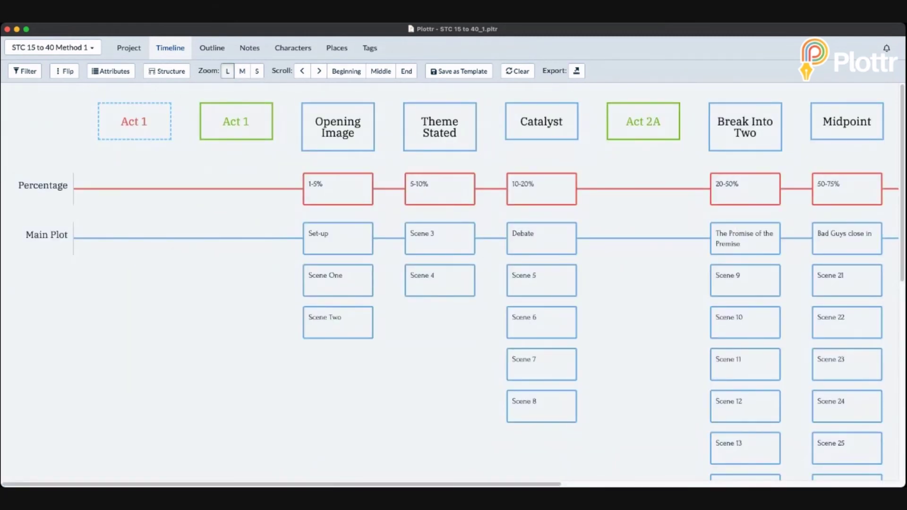
click(380, 71)
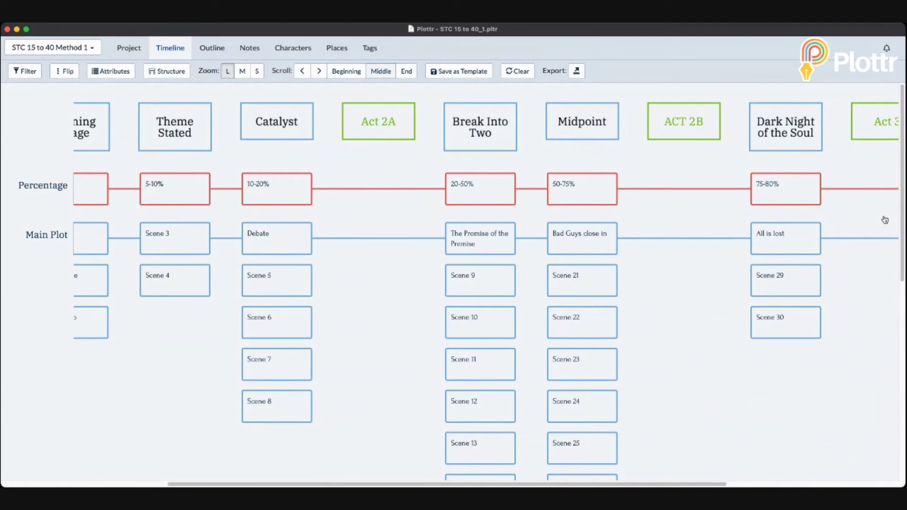
click(407, 71)
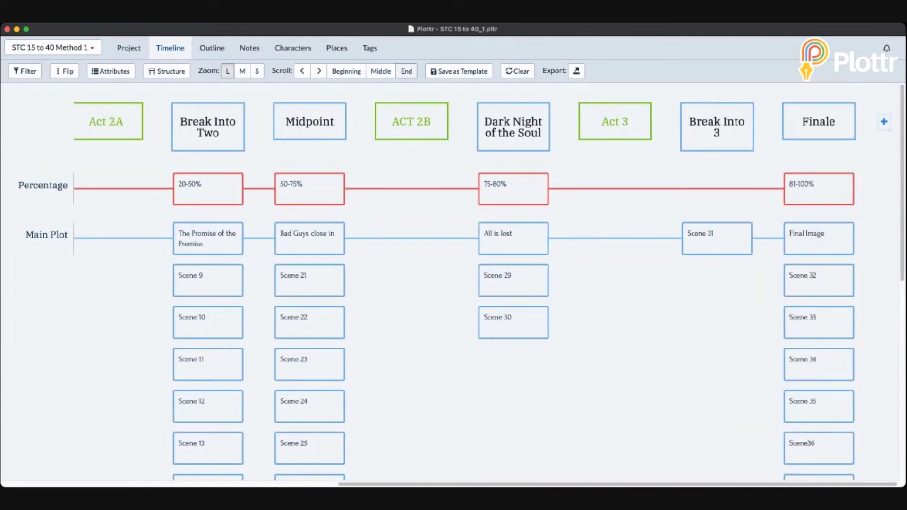
click(381, 71)
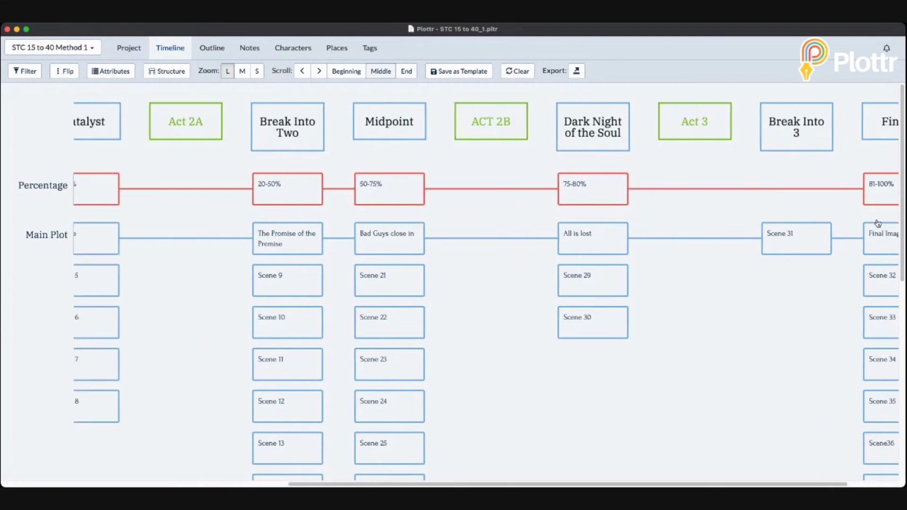
scroll(846, 219, left, 10)
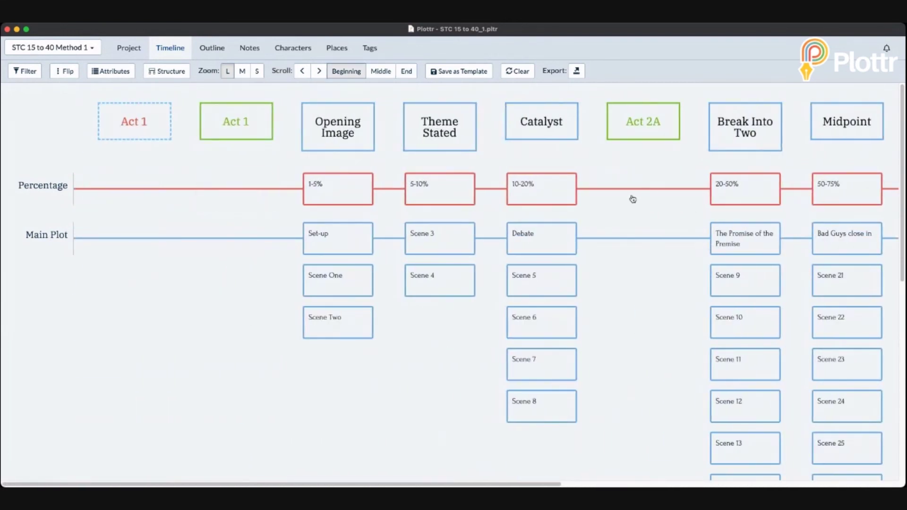
Switch to the STC 15 to 40 Method 2 timeline and display it at medium zoom.
key(super+1)
click(196, 288)
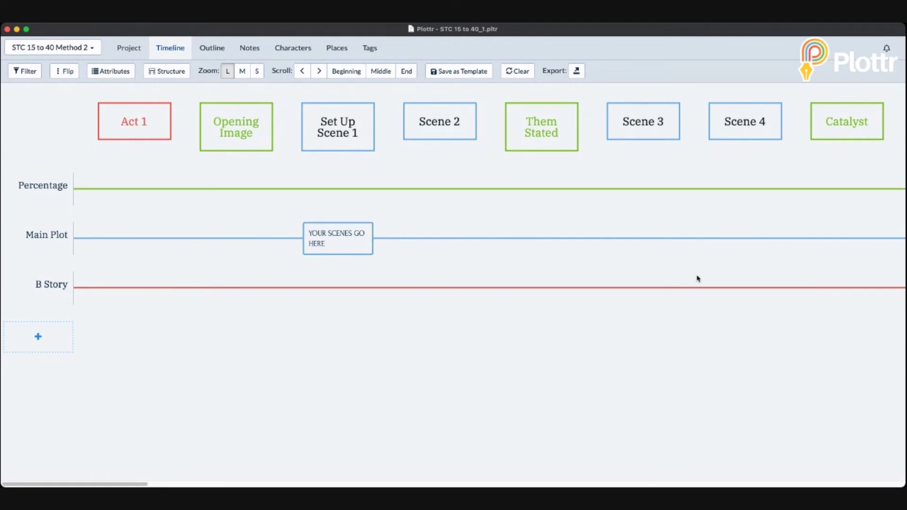
key(m)
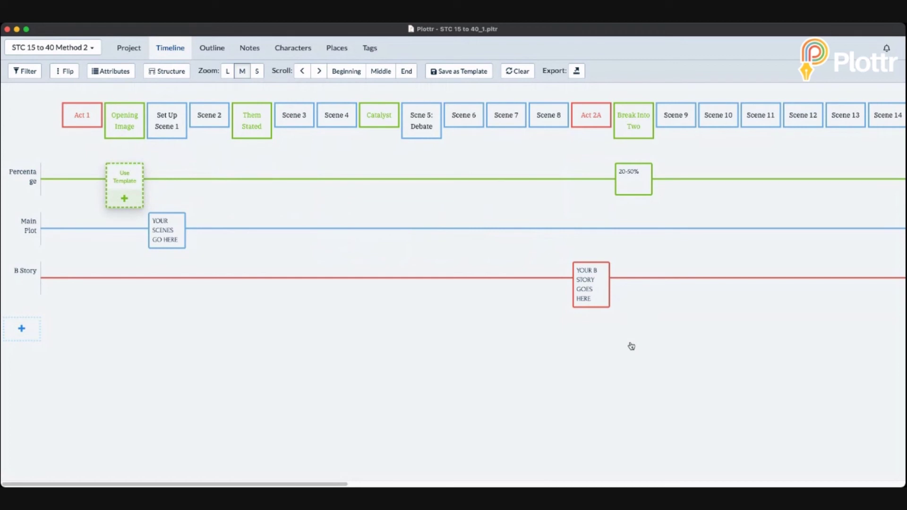
Add Percentage cards titled "1-5%" under Opening Image and "5-10%" under Them Stated.
click(124, 198)
text(1-5%)
key(Return)
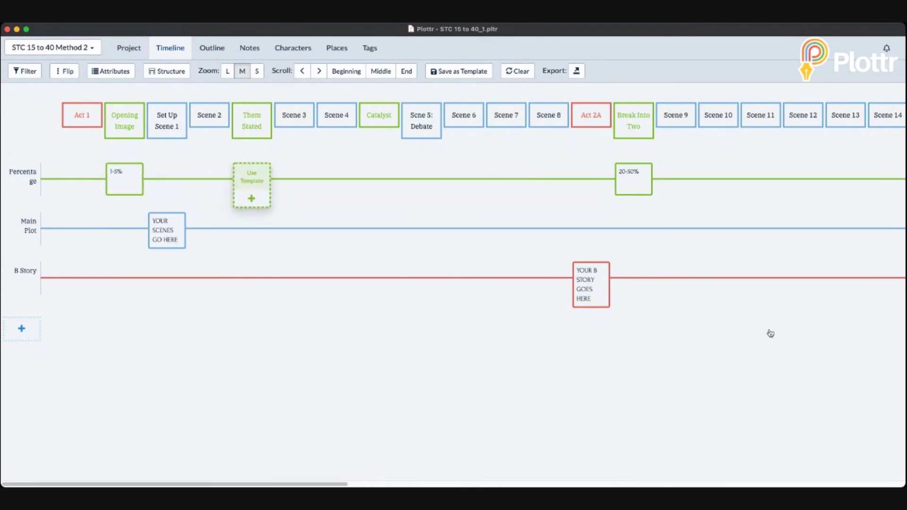
click(251, 198)
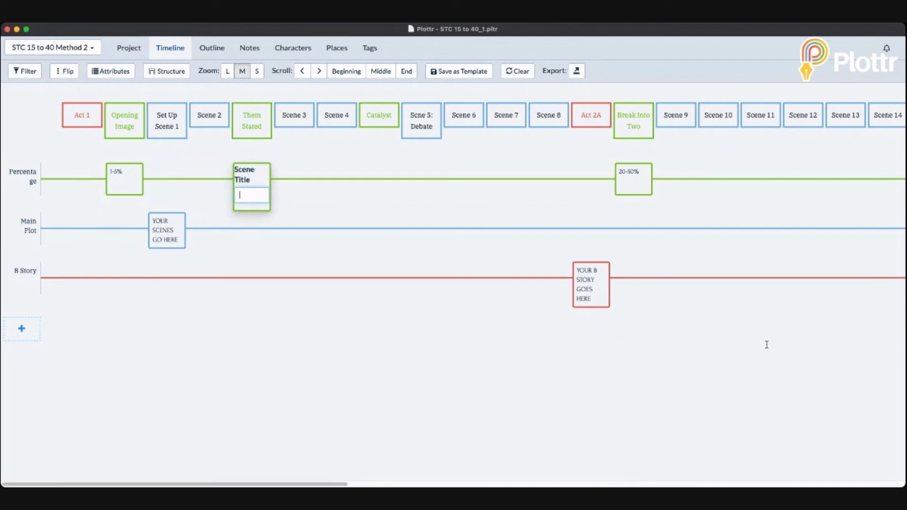
text(5-10%)
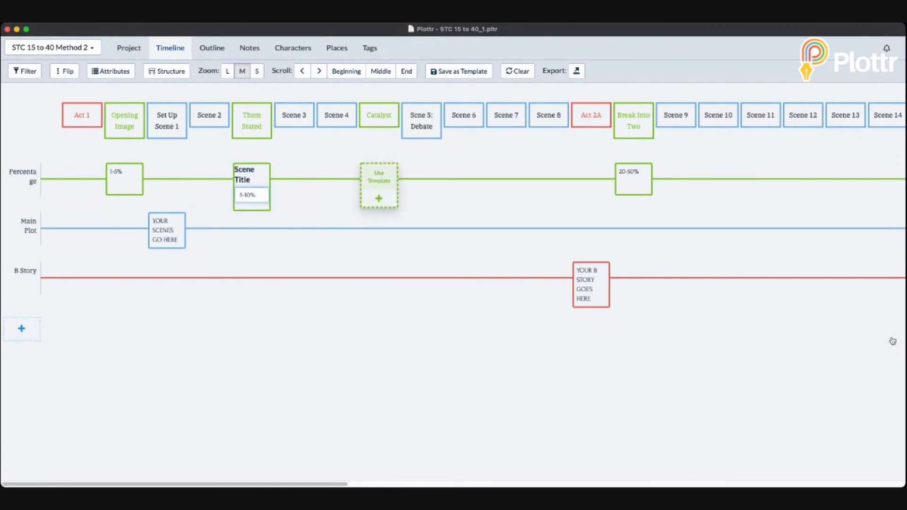
key(Return)
Add Percentage cards titled "10%" under Catalyst and "10-20%" under the Scene 5 Debate chapter.
text(10%)
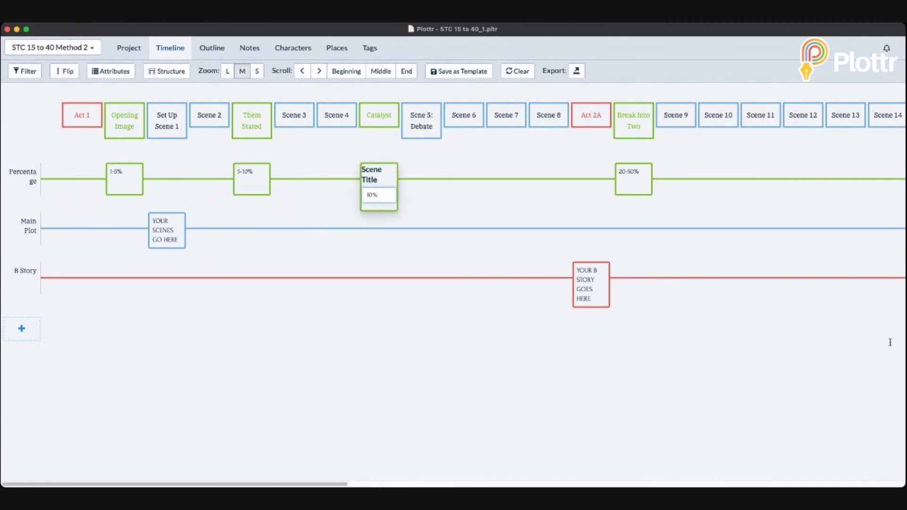
key(Return)
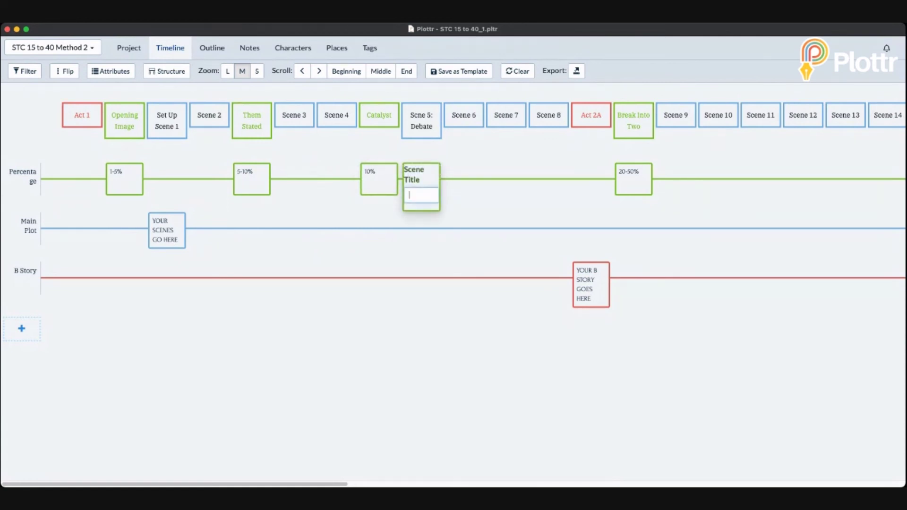
text(10-20%)
key(Return)
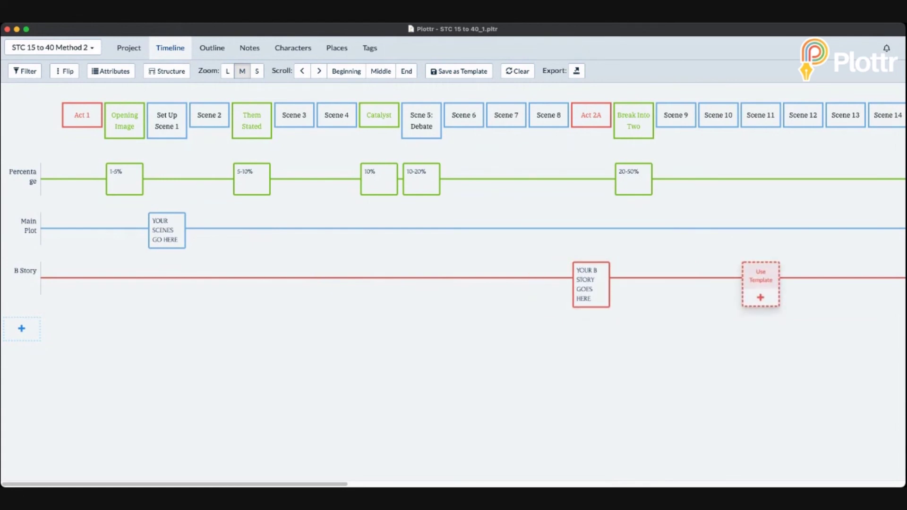
Add a blank card titled "B Story2" under Scene 10 on the B Story plotline, without using a template.
click(761, 276)
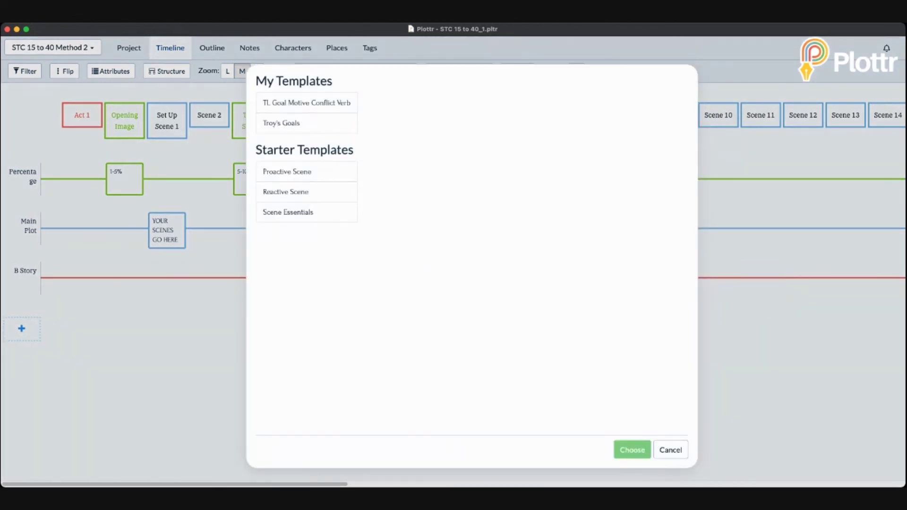
click(671, 450)
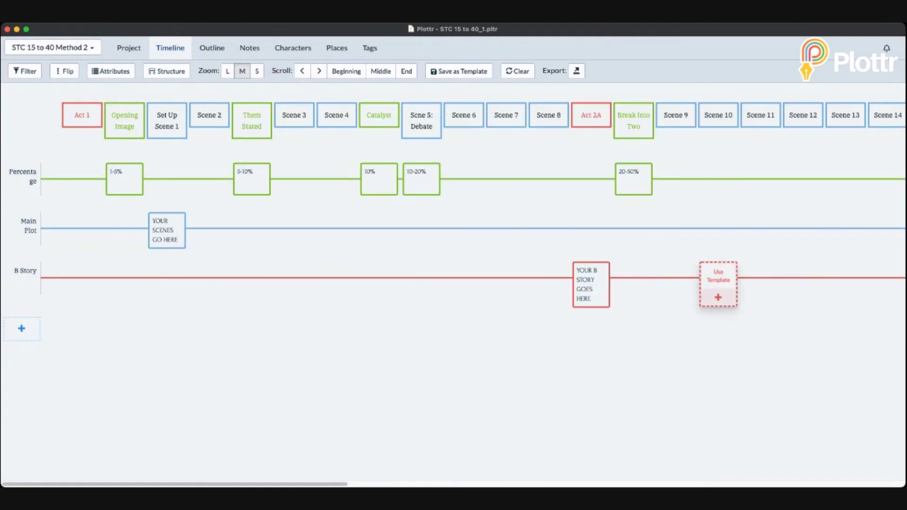
click(718, 297)
text(B Styory)
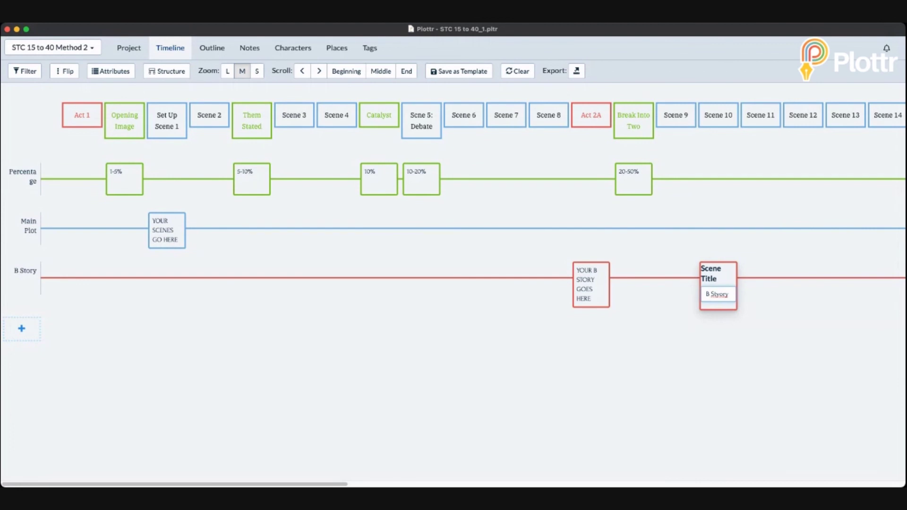
key(BackSpace)
key(BackSpace)
text(ory2)
key(Return)
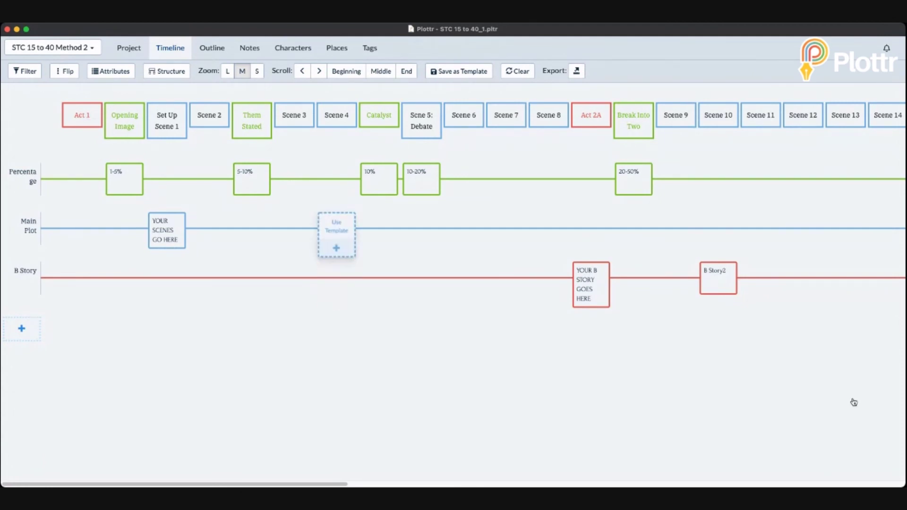
Examine how Method 2 lays out its scenes and beats from the Midpoint to Final Image and Scene 40, then recheck Act 1.
mouse_move(464, 118)
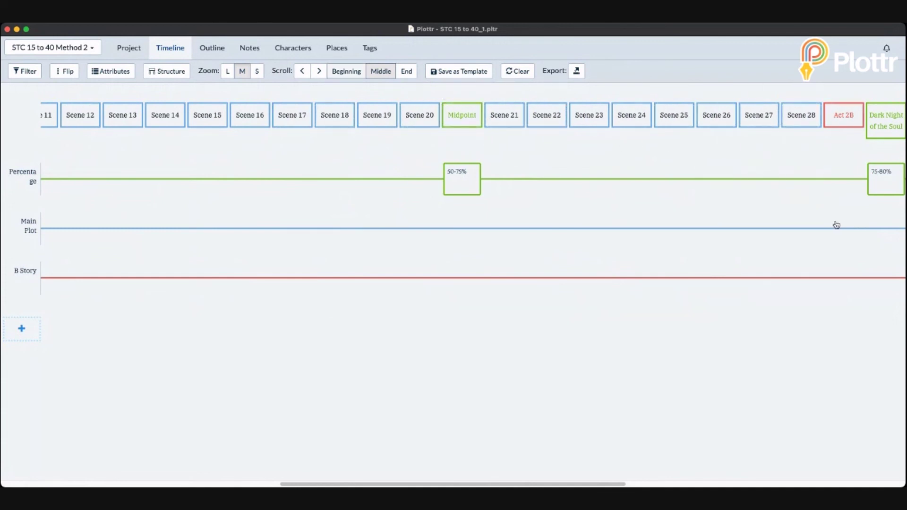
scroll(832, 225, right, 4)
scroll(832, 224, right, 5)
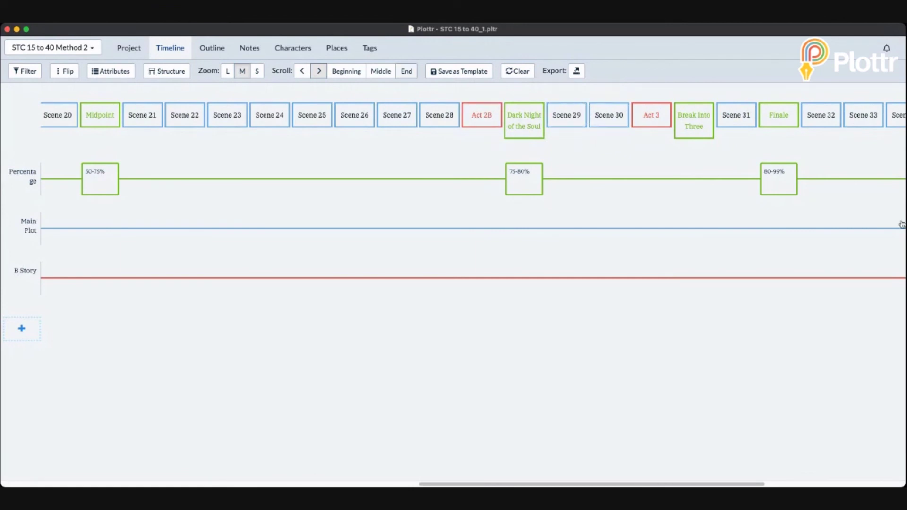
scroll(832, 225, right, 1)
scroll(832, 225, right, 5)
mouse_move(555, 115)
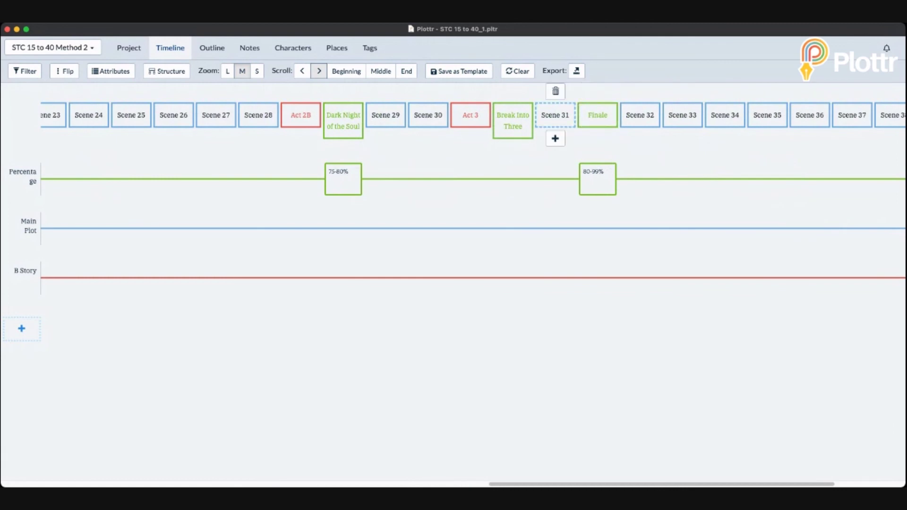
mouse_move(641, 116)
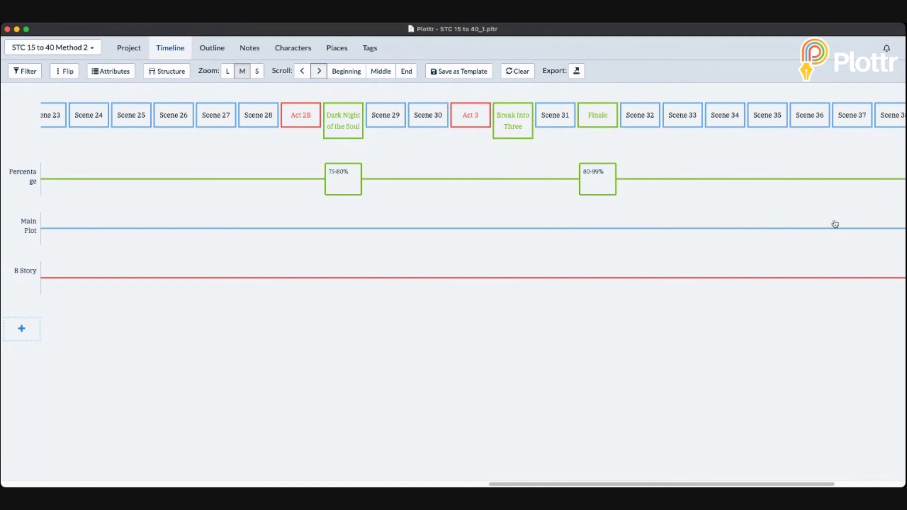
scroll(833, 225, right, 5)
mouse_move(799, 120)
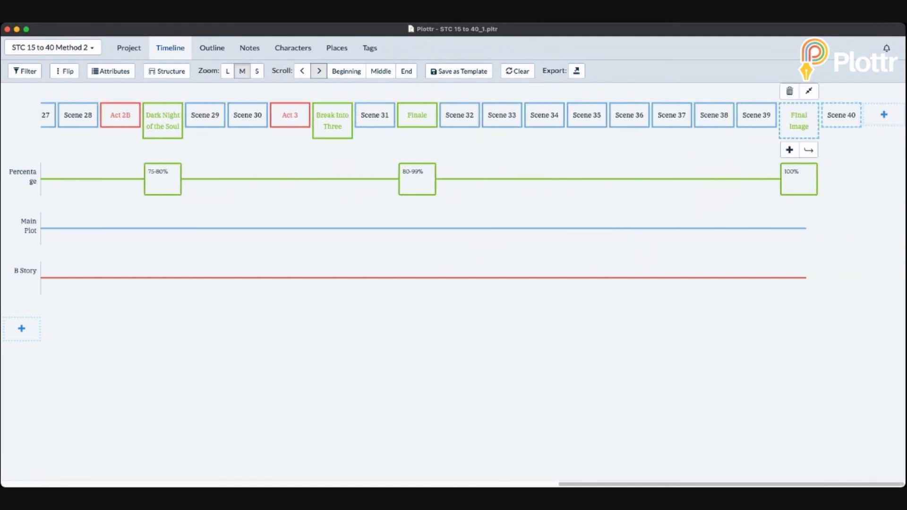
mouse_move(842, 184)
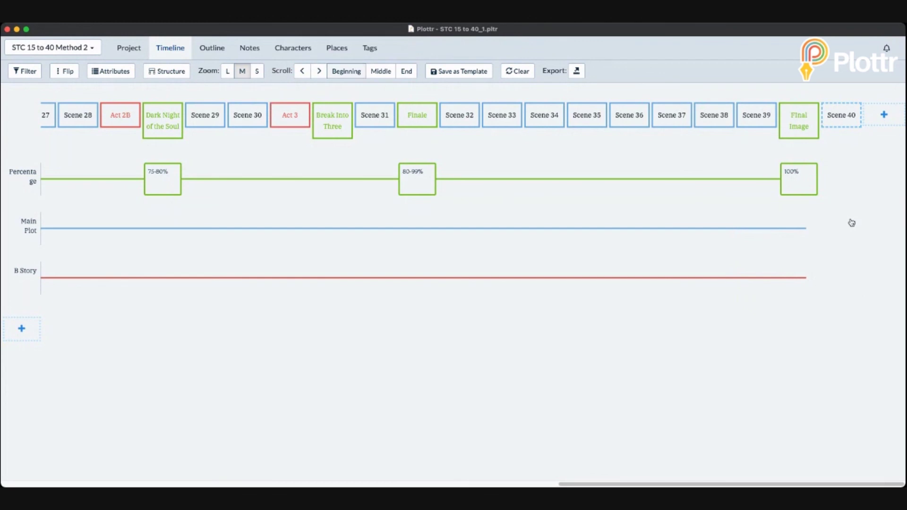
scroll(848, 223, left, 20)
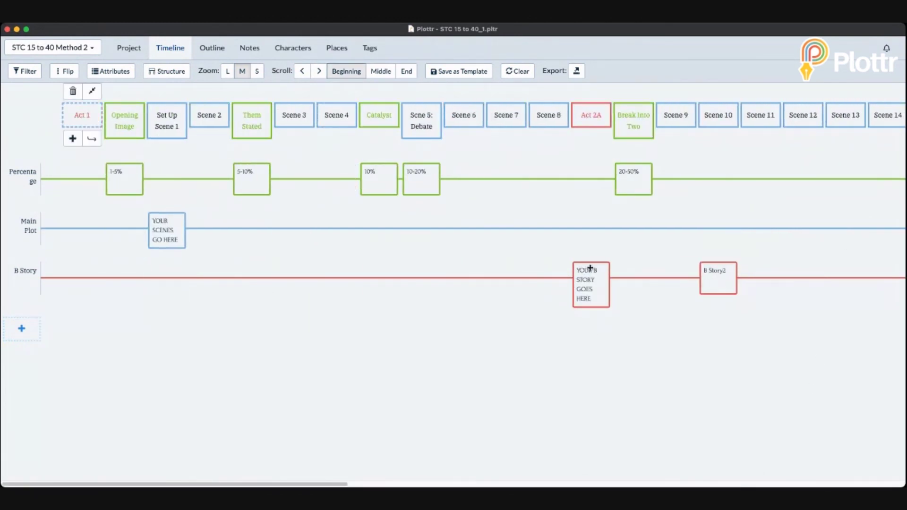
scroll(600, 235, right, 10)
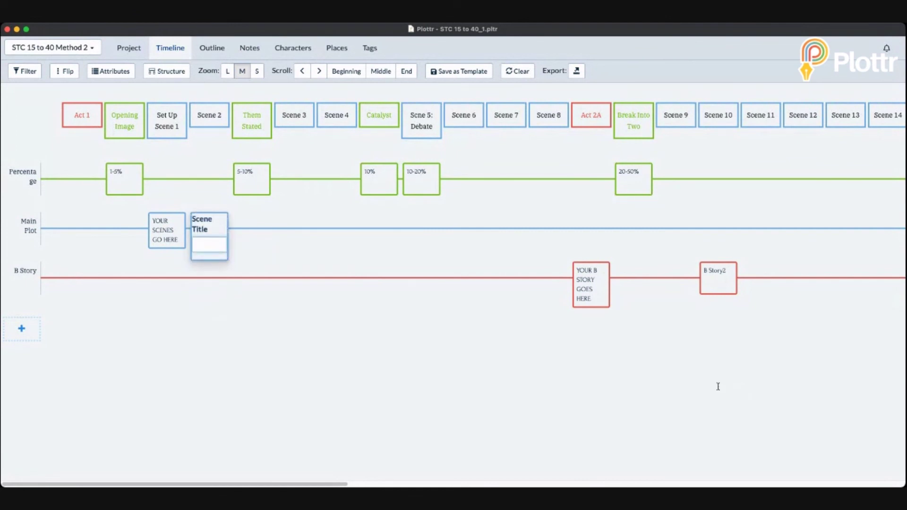
Add a Main Plot card under Scene 2, correct its title to "My Scene 2" and save it.
text(Story Scene)
text( 2)
key(Return)
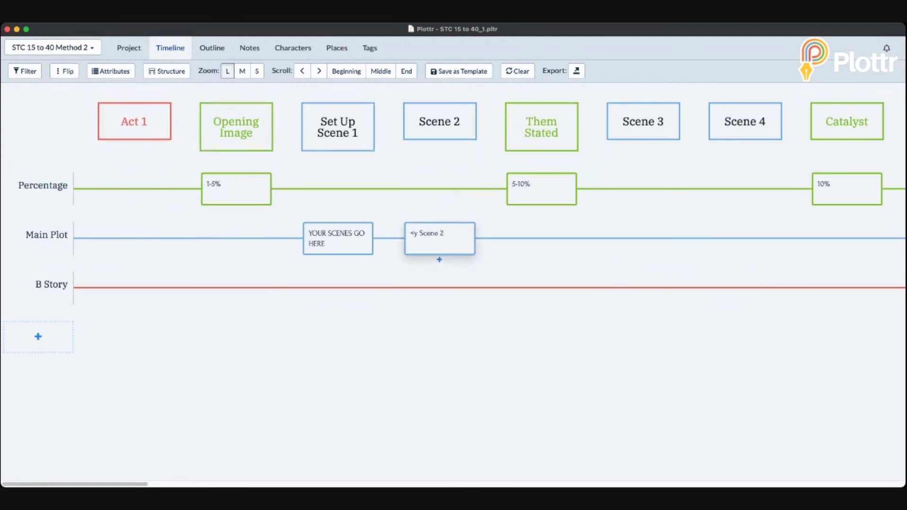
click(439, 239)
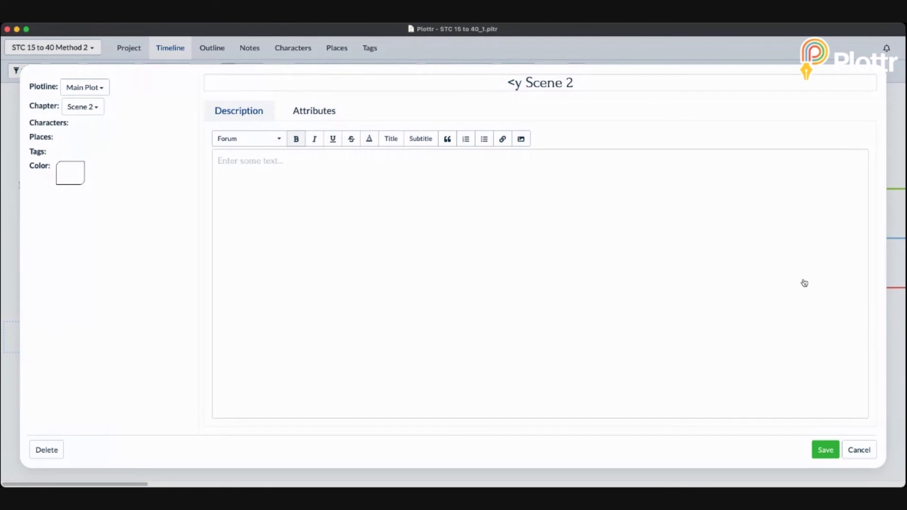
key(shift+Right)
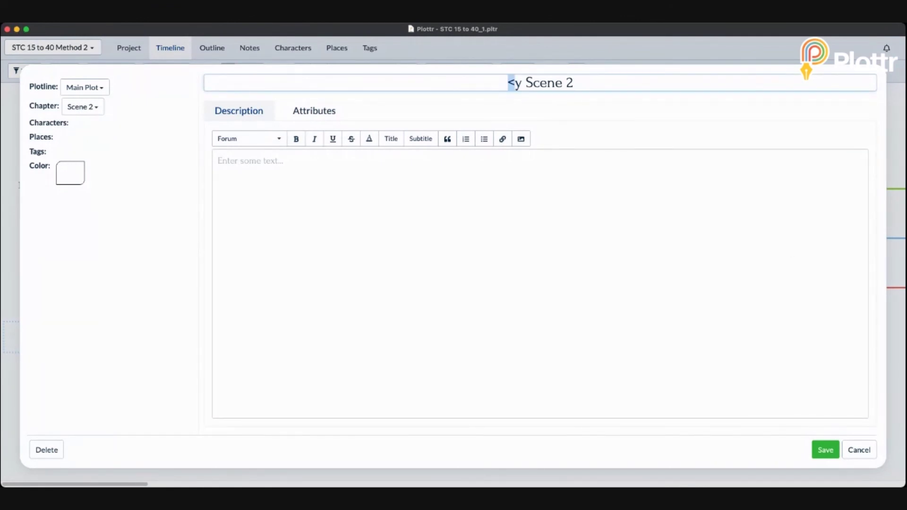
text(M)
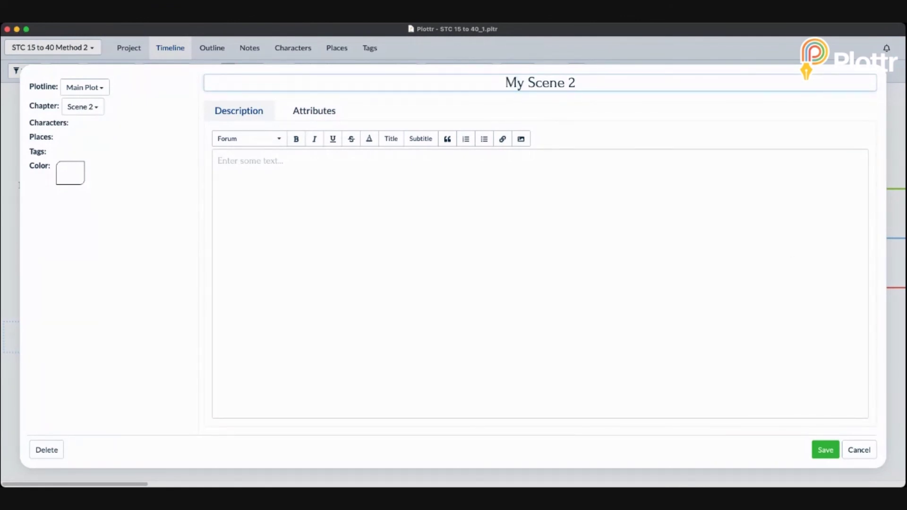
key(Return)
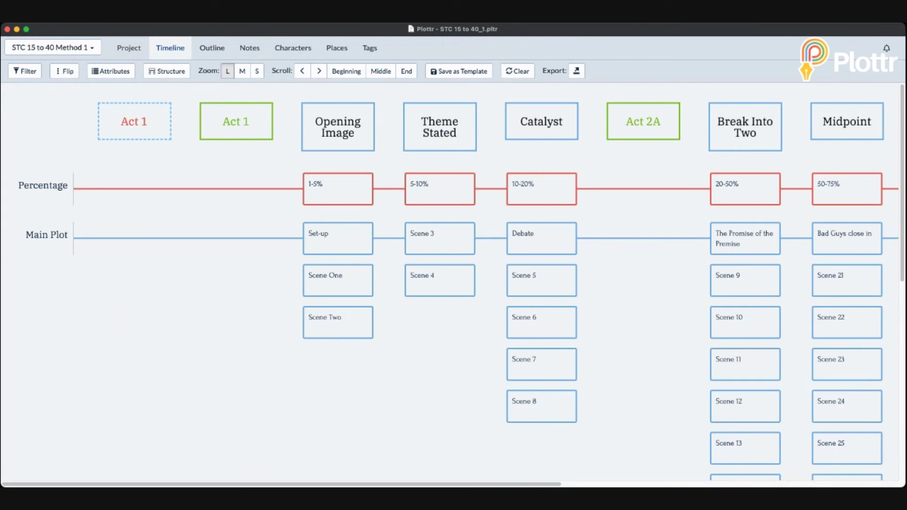
Review the Method 1 timeline's stacked scene cards and B-Story plotline, from Act 1 through to the Finale chapter.
scroll(454, 284, down, 10)
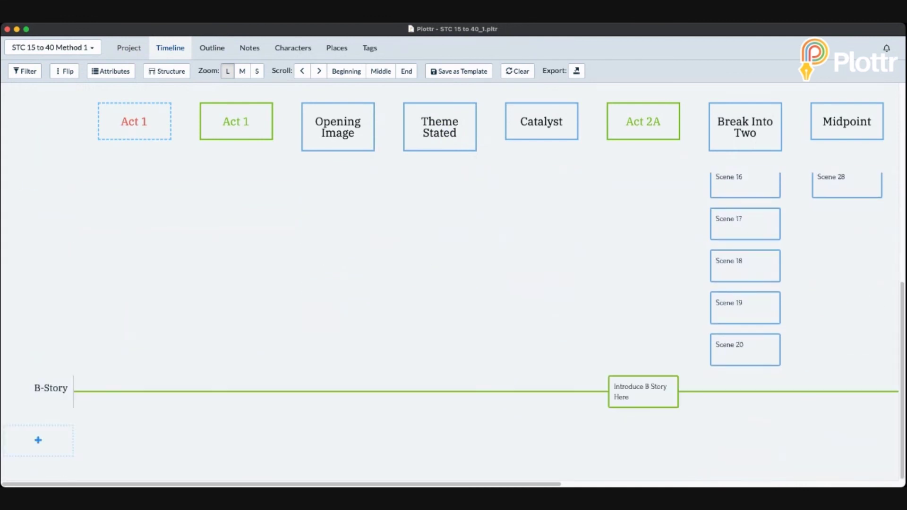
scroll(453, 284, up, 10)
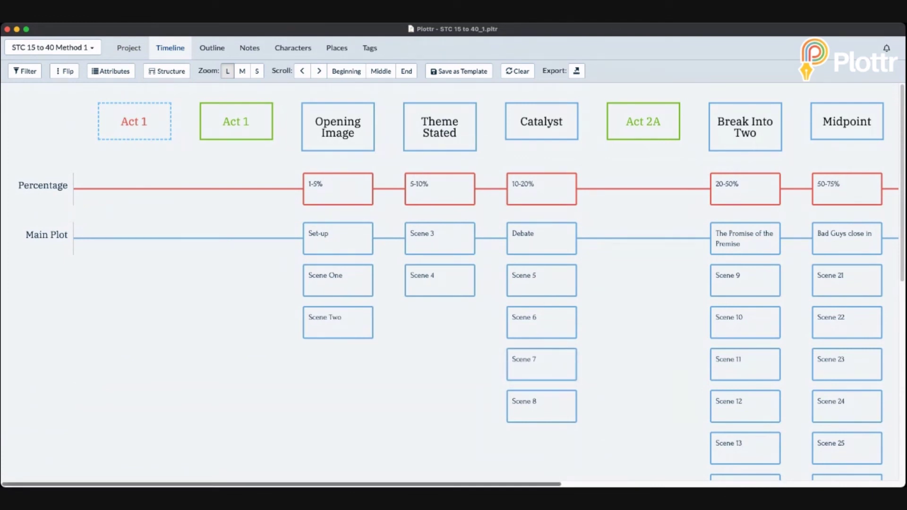
scroll(450, 295, right, 5)
scroll(453, 284, right, 3)
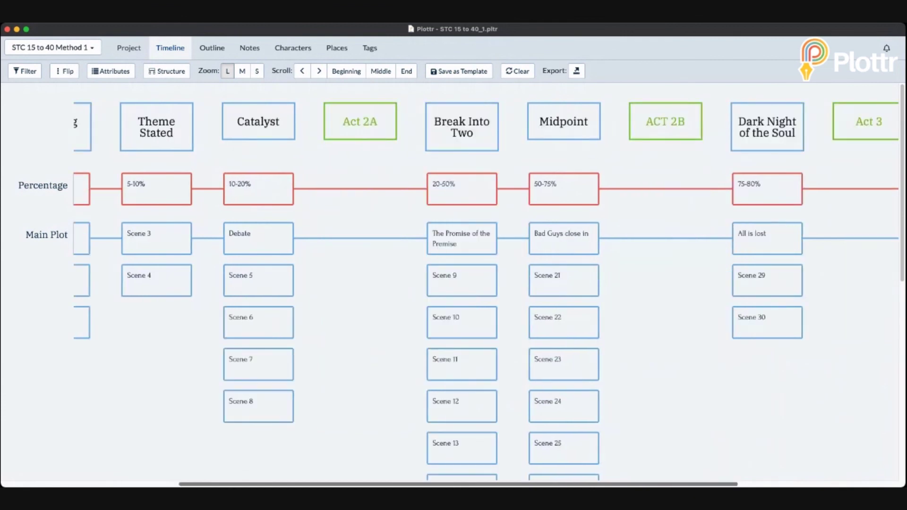
scroll(453, 284, right, 2)
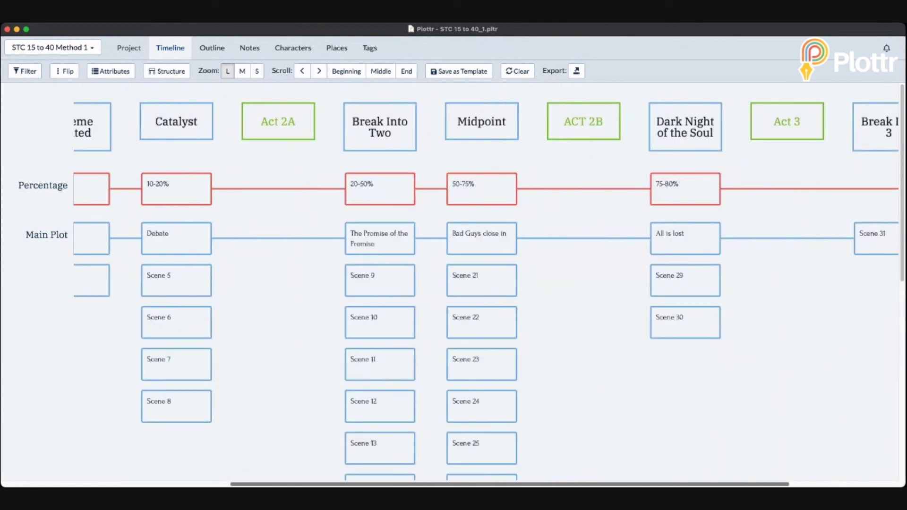
scroll(453, 284, right, 4)
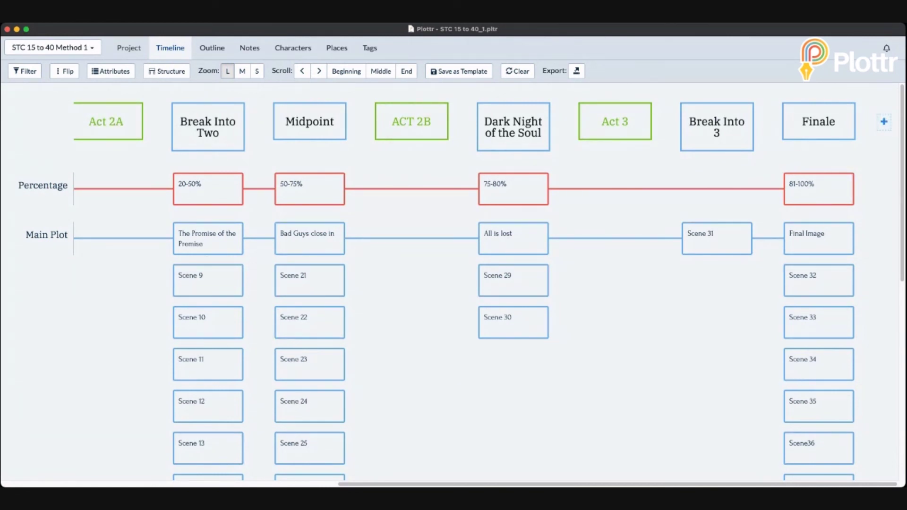
scroll(451, 295, left, 10)
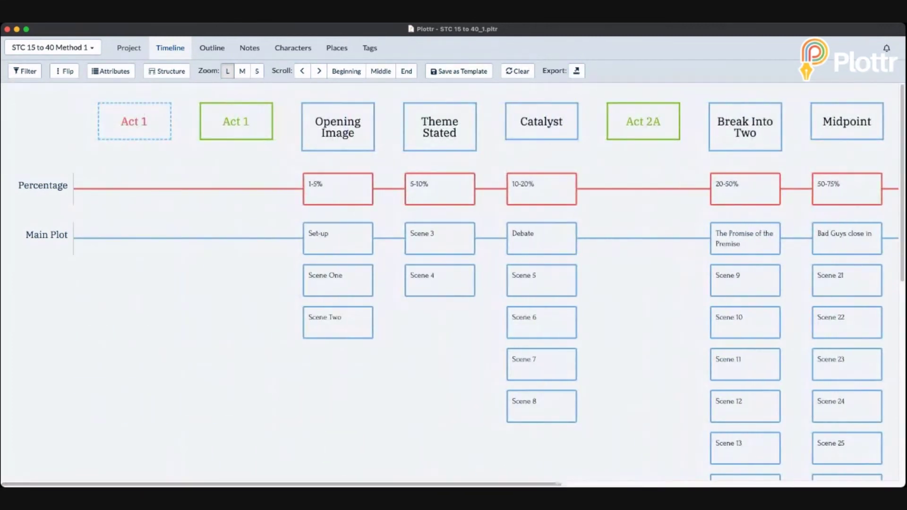